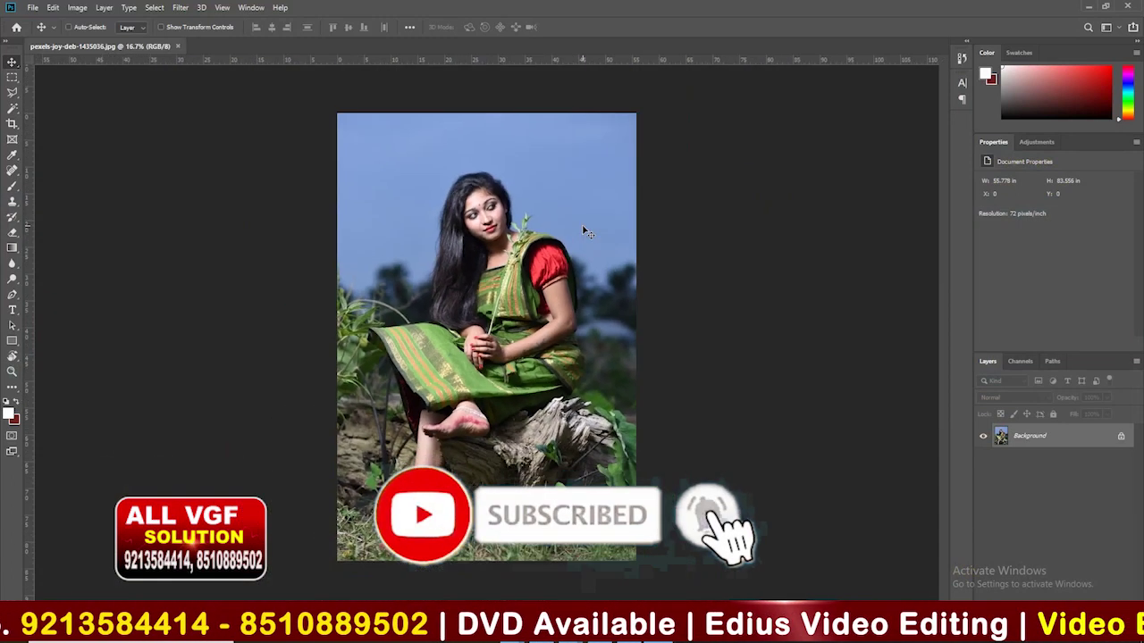
# Bring up the Filter menu to reach Camera Raw Filter for the portrait.
pyautogui.click(182, 8)
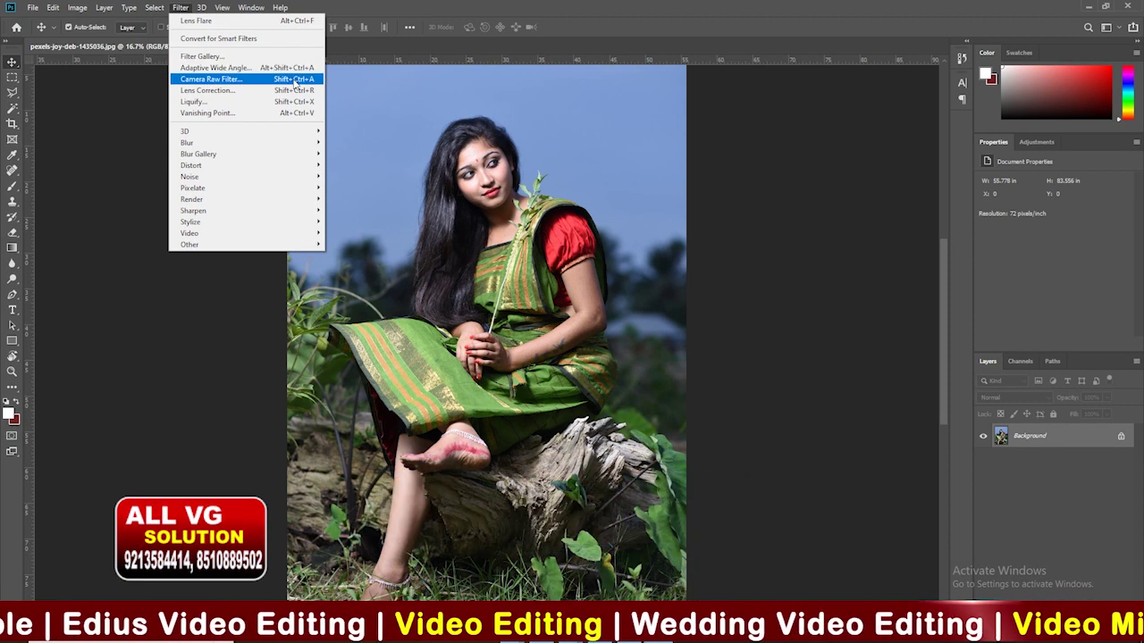
# In Camera Raw Basic, set Temperature +16, Exposure +0.60, Contrast +12, Whites -21, Vibrance +31, Saturation +17.
pyautogui.click(293, 82)
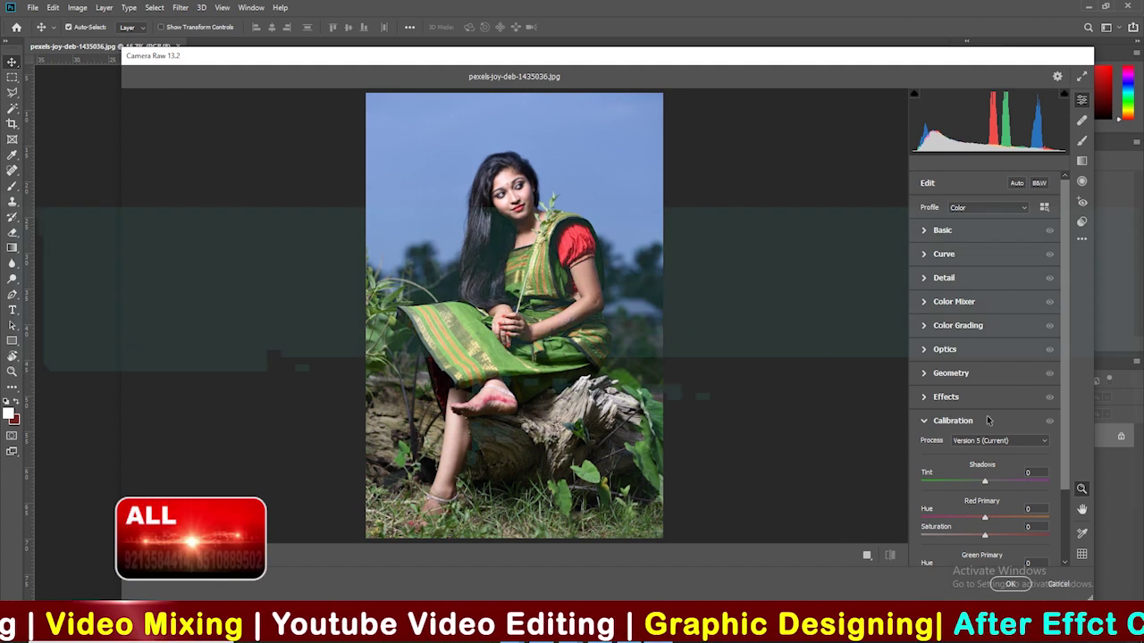
pyautogui.click(927, 232)
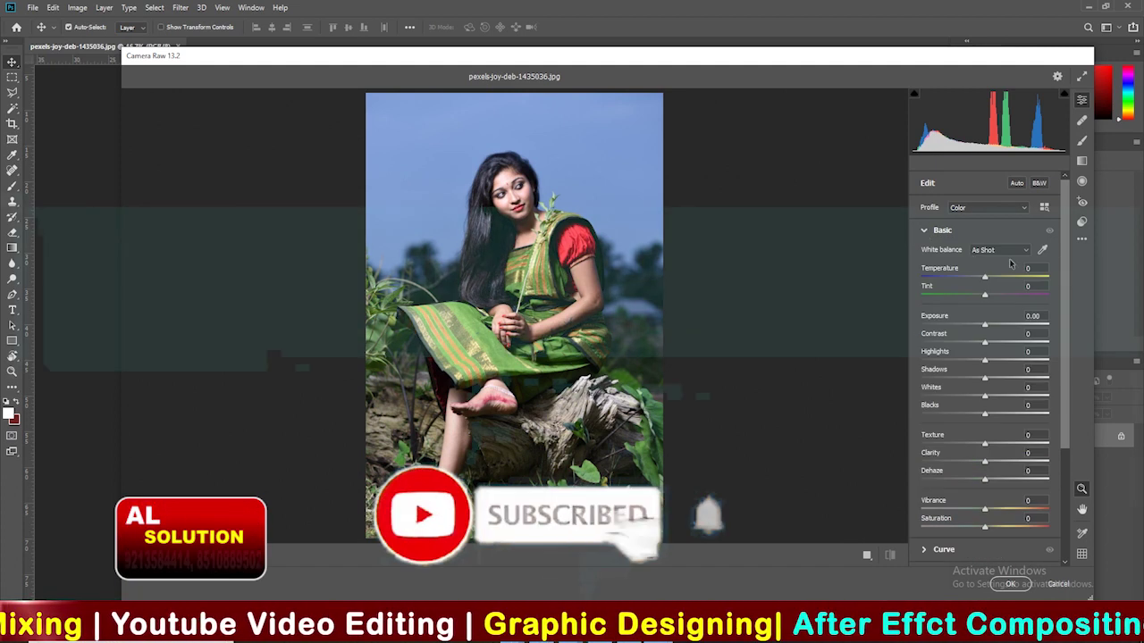
pyautogui.moveTo(985, 279); pyautogui.dragTo(999, 283)
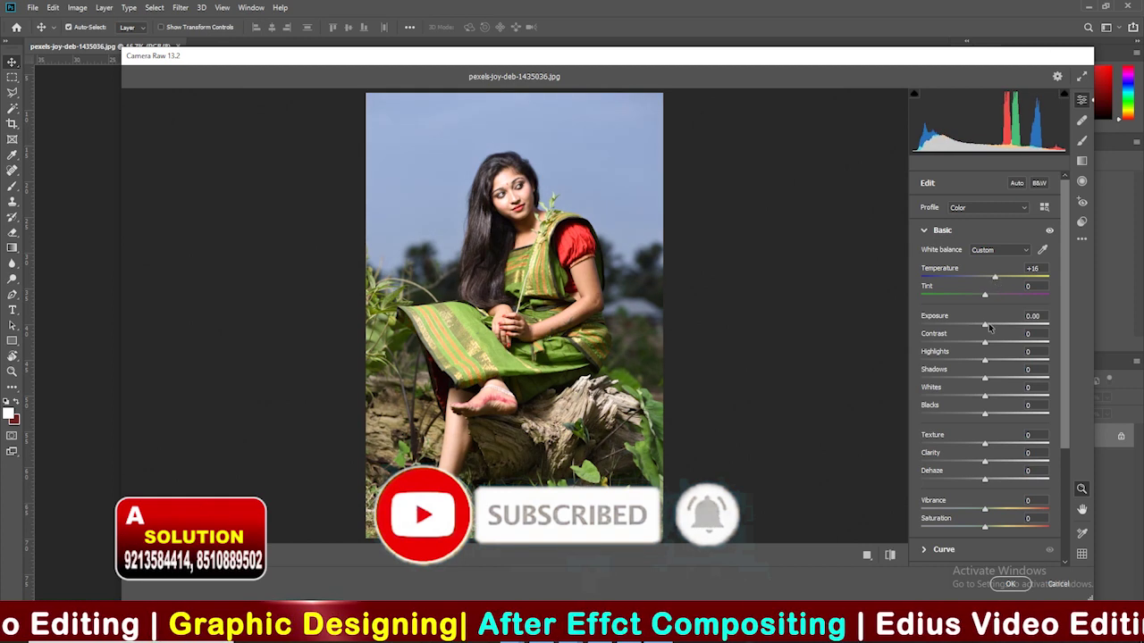
pyautogui.moveTo(985, 325); pyautogui.dragTo(993, 325)
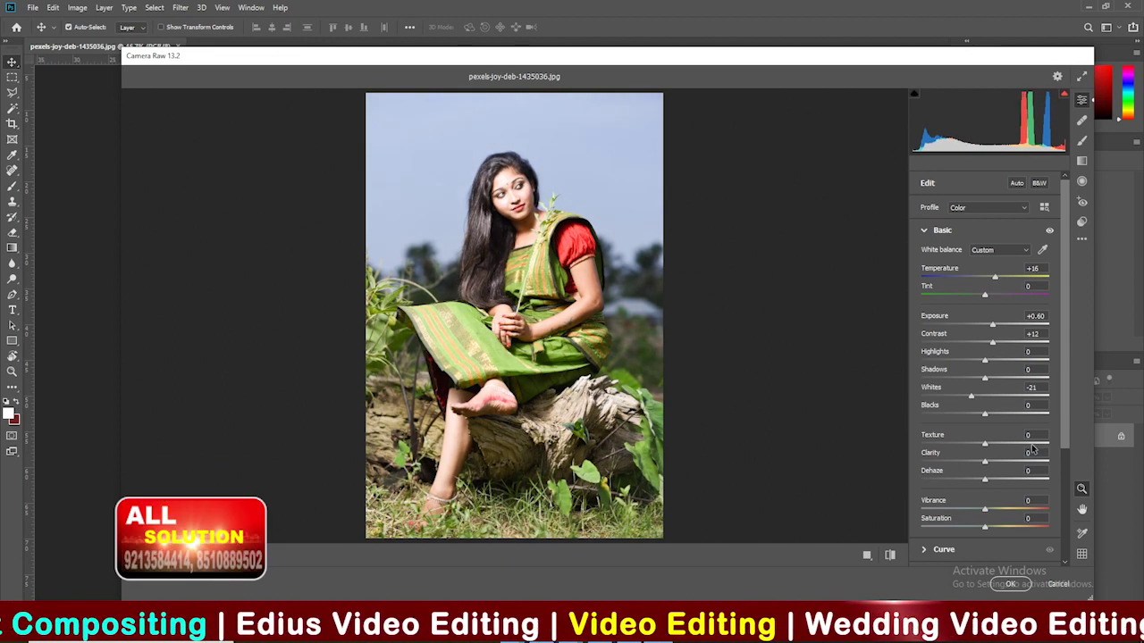
pyautogui.moveTo(1061, 420); pyautogui.dragTo(1065, 481)
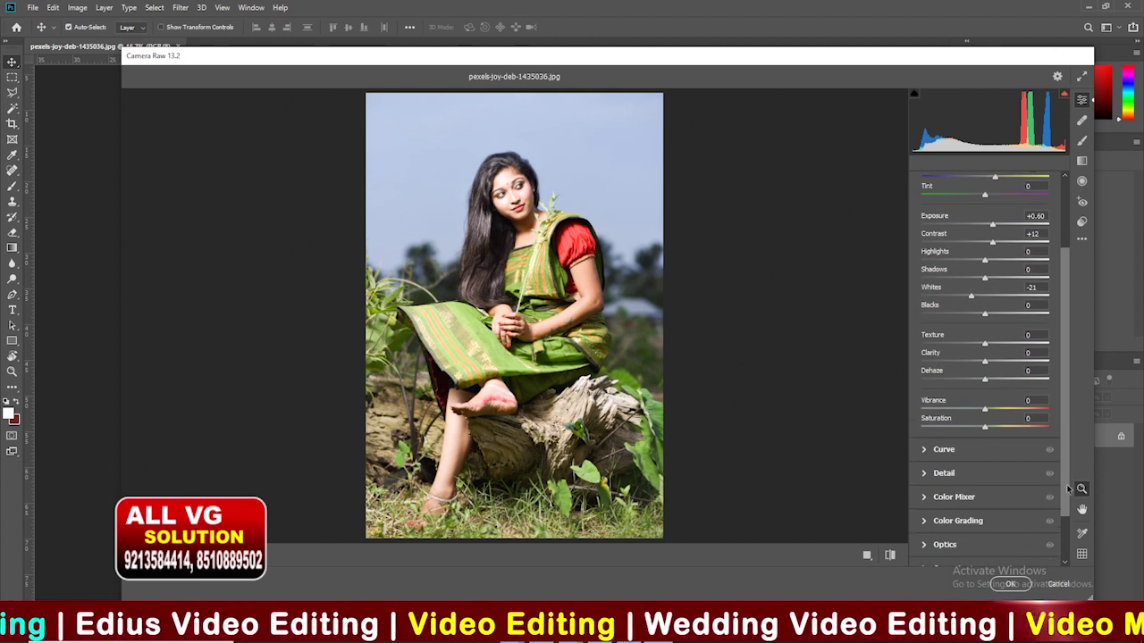
pyautogui.moveTo(992, 423)
pyautogui.mouseDown()
pyautogui.moveTo(1004, 426)
pyautogui.moveTo(995, 439)
pyautogui.mouseUp()
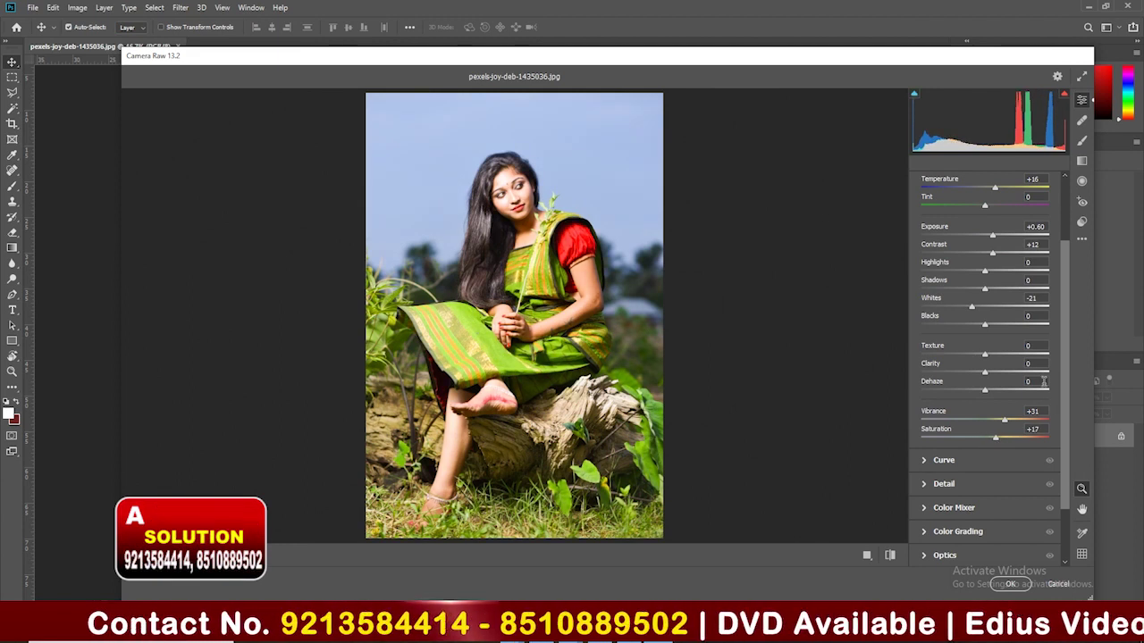
pyautogui.moveTo(1063, 297); pyautogui.dragTo(1067, 241)
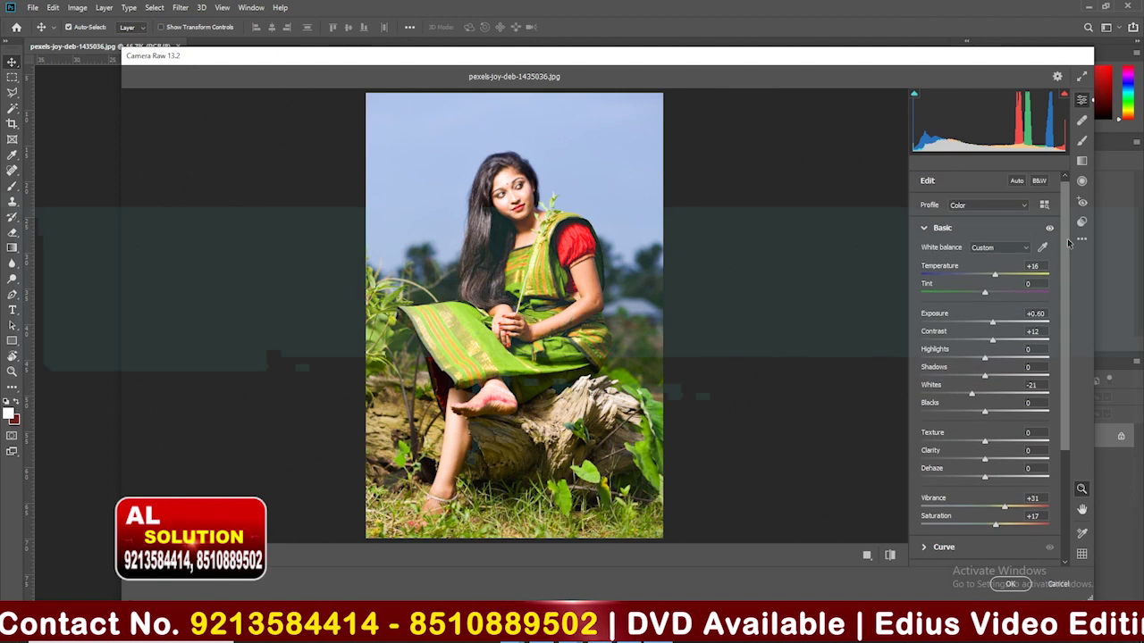
pyautogui.click(928, 230)
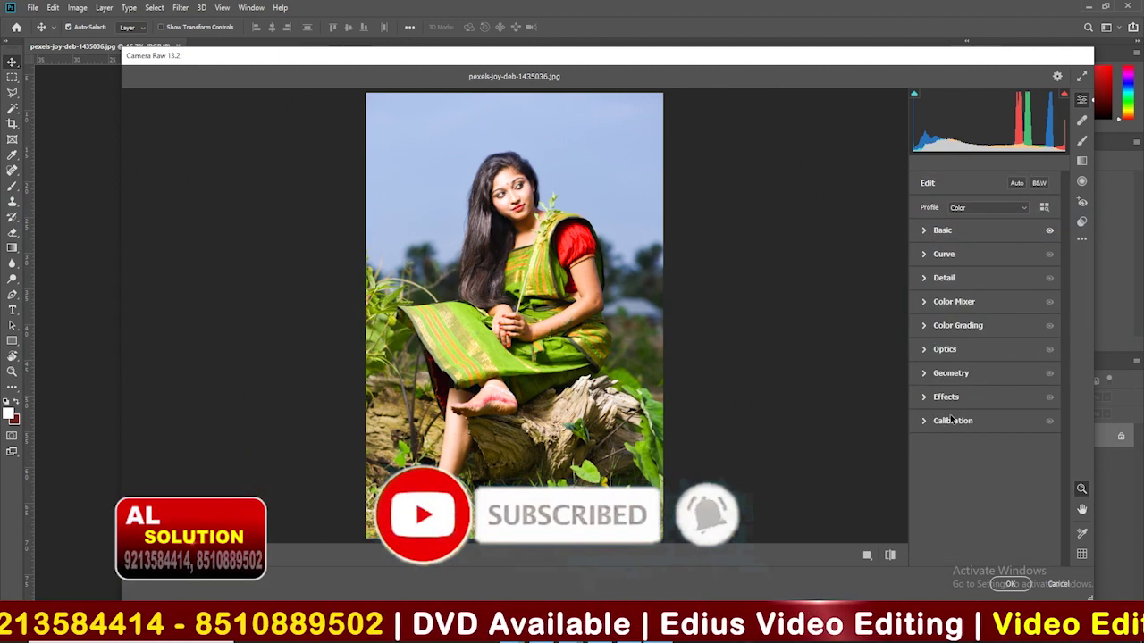
# Set the Camera Raw Effects Vignetting slider to -80.
pyautogui.click(926, 399)
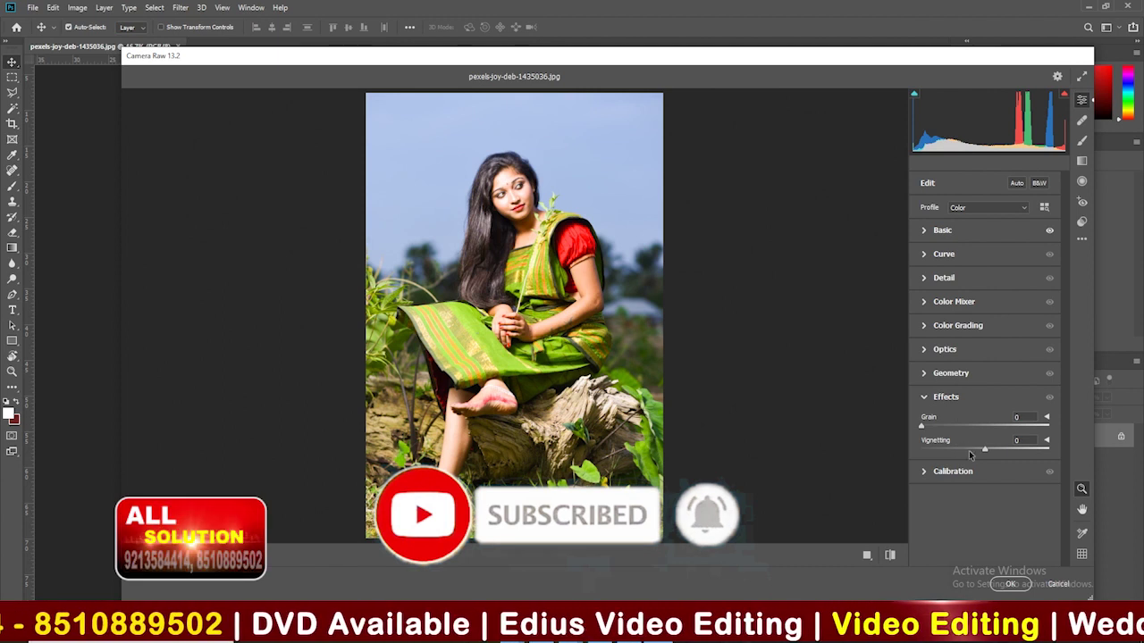
pyautogui.moveTo(980, 448); pyautogui.dragTo(934, 451)
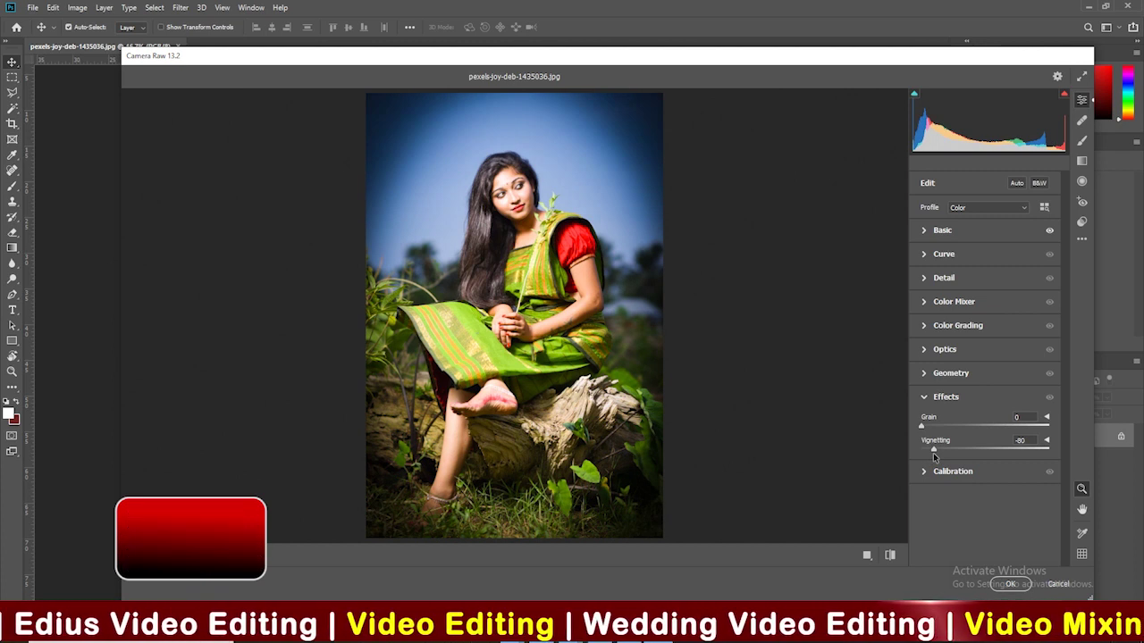
pyautogui.click(978, 404)
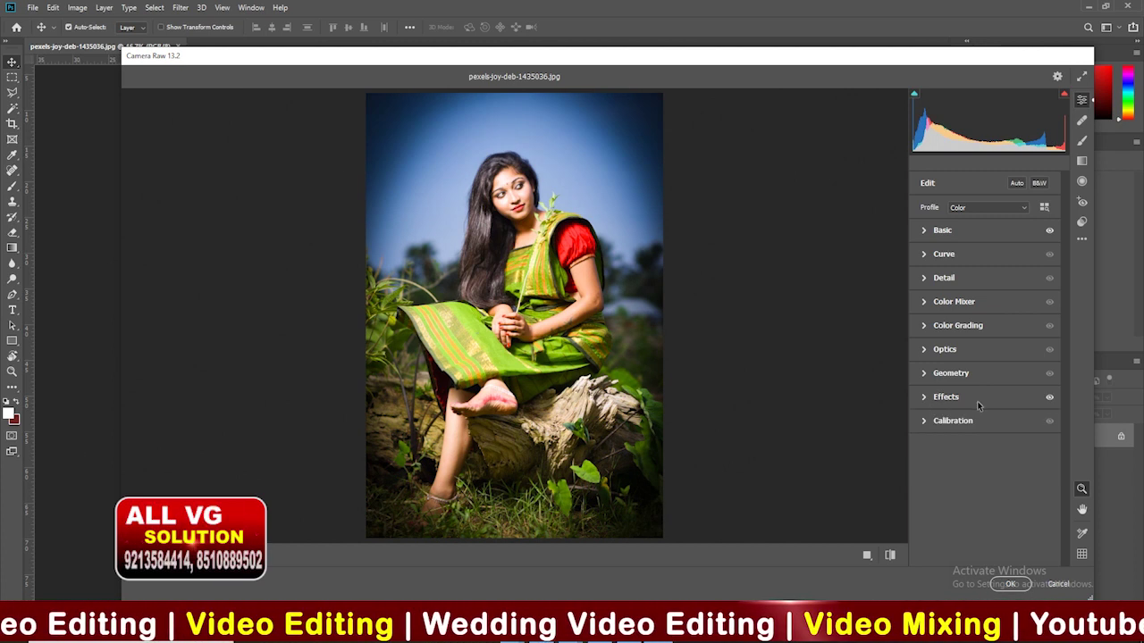
# In the Color Mixer HSL Hue sliders, set Reds to +32 and Magentas to +64.
pyautogui.click(928, 304)
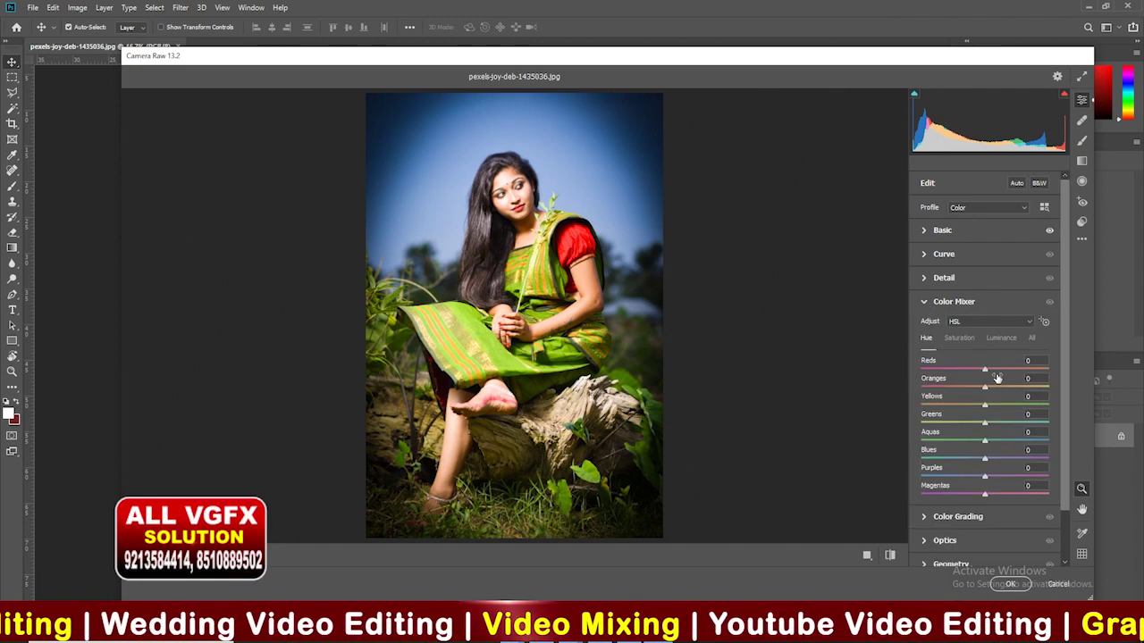
pyautogui.moveTo(986, 369); pyautogui.dragTo(999, 371)
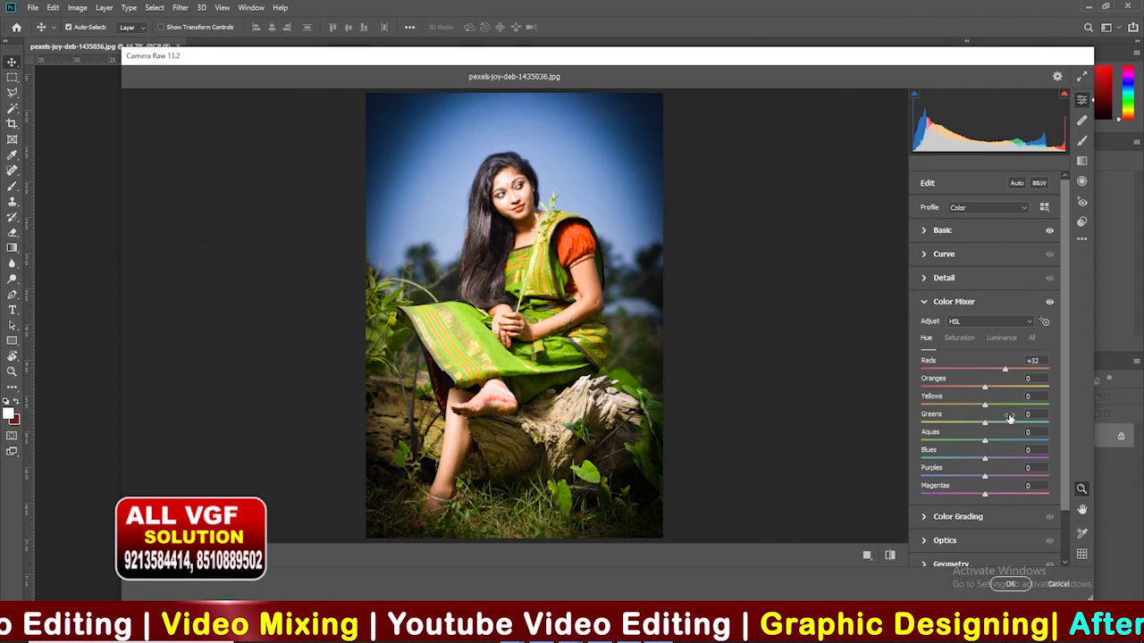
pyautogui.moveTo(985, 494); pyautogui.dragTo(1026, 494)
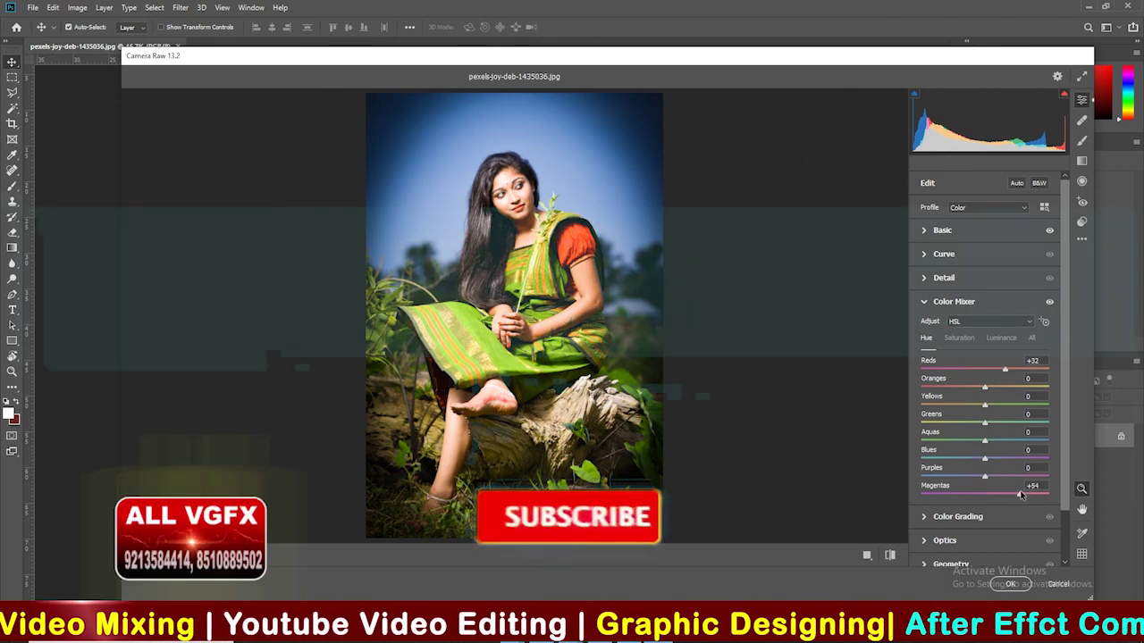
pyautogui.click(965, 302)
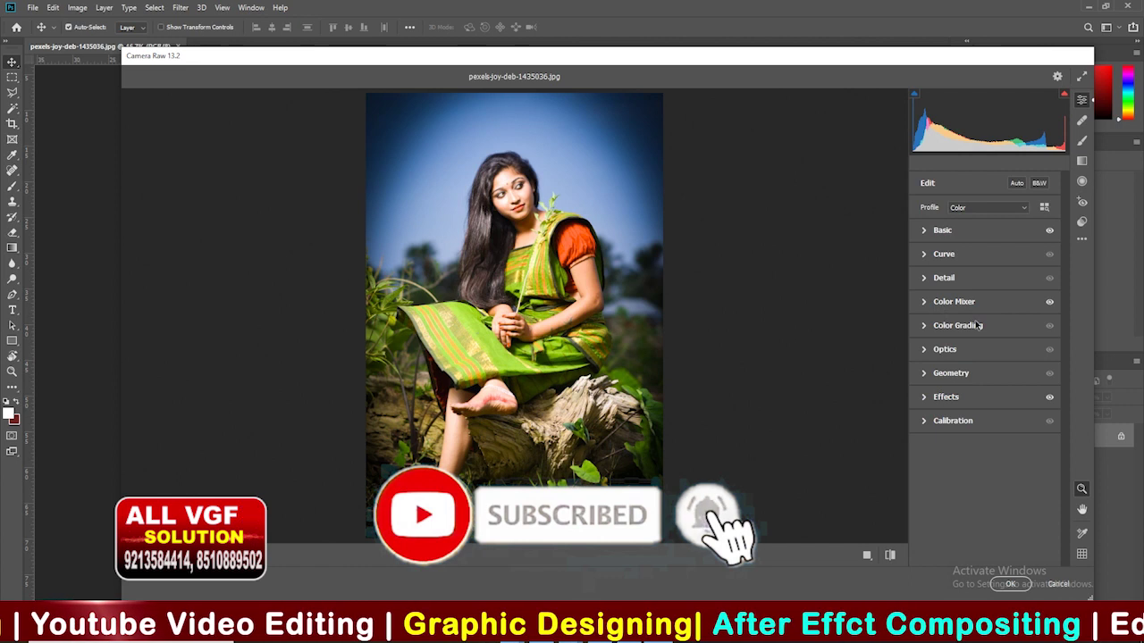
# In Camera Raw Calibration, set Red Primary Hue to -7 and Shadows Tint to +7.
pyautogui.click(925, 423)
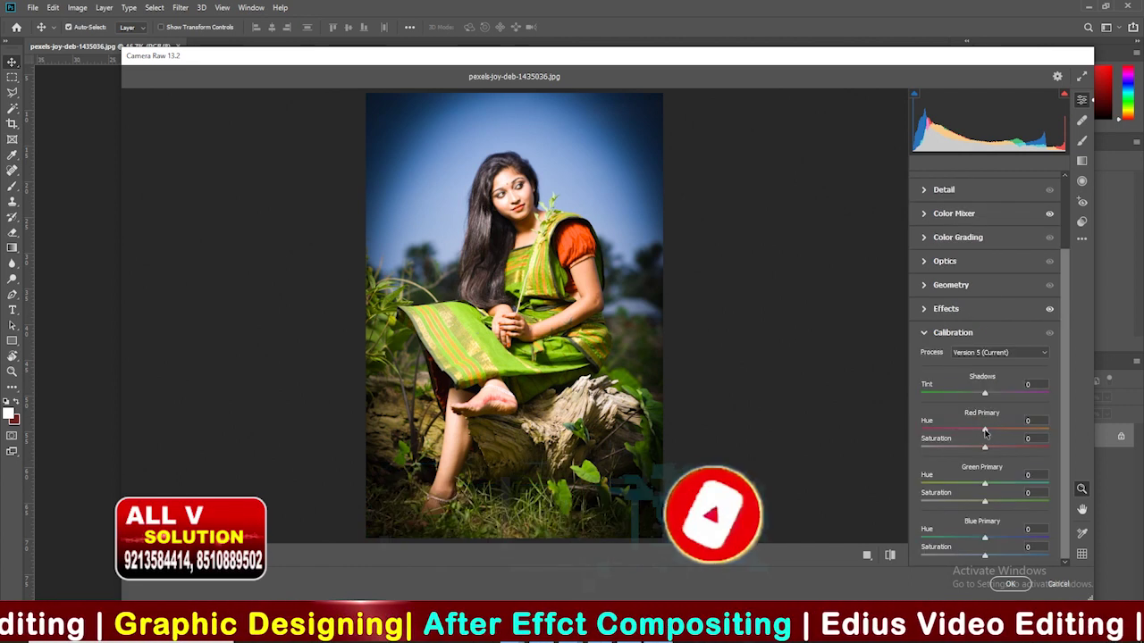
pyautogui.moveTo(985, 430)
pyautogui.mouseDown()
pyautogui.moveTo(996, 431)
pyautogui.moveTo(974, 435)
pyautogui.mouseUp()
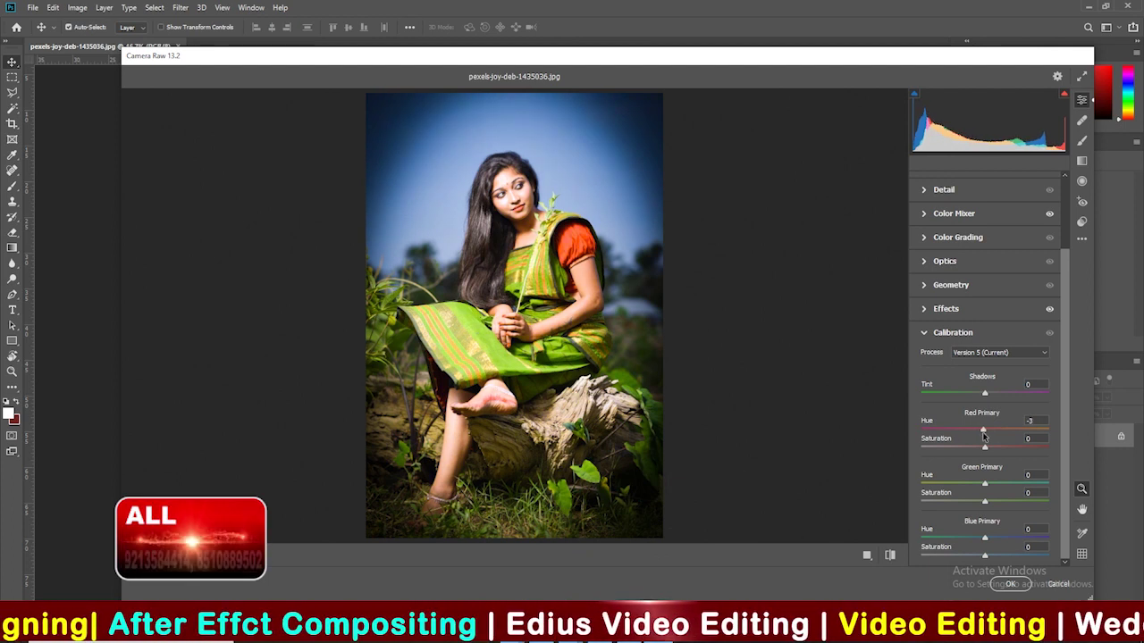
pyautogui.moveTo(985, 394); pyautogui.dragTo(990, 394)
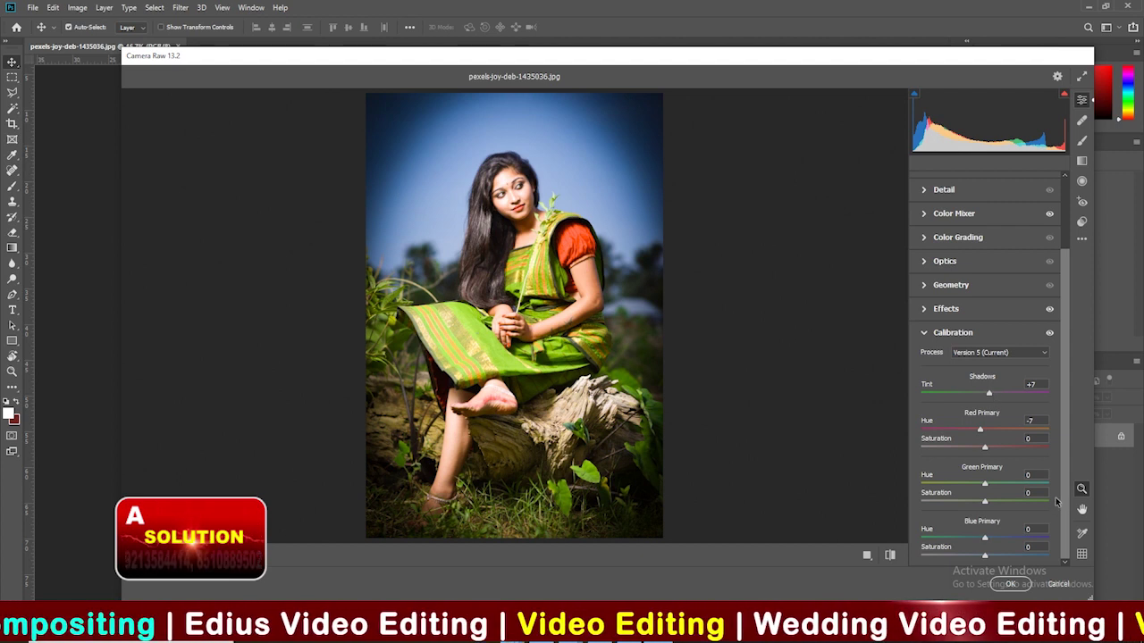
pyautogui.click(924, 334)
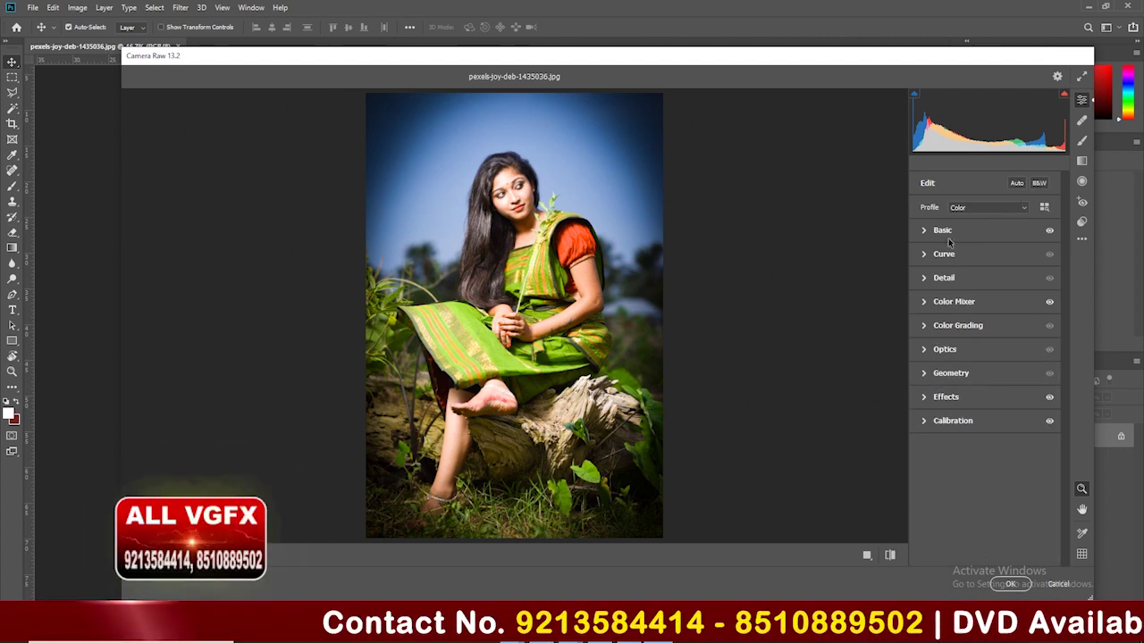
# Set Detail Sharpening to 32 and Noise Reduction to 20, then reshow Calibration.
pyautogui.click(926, 279)
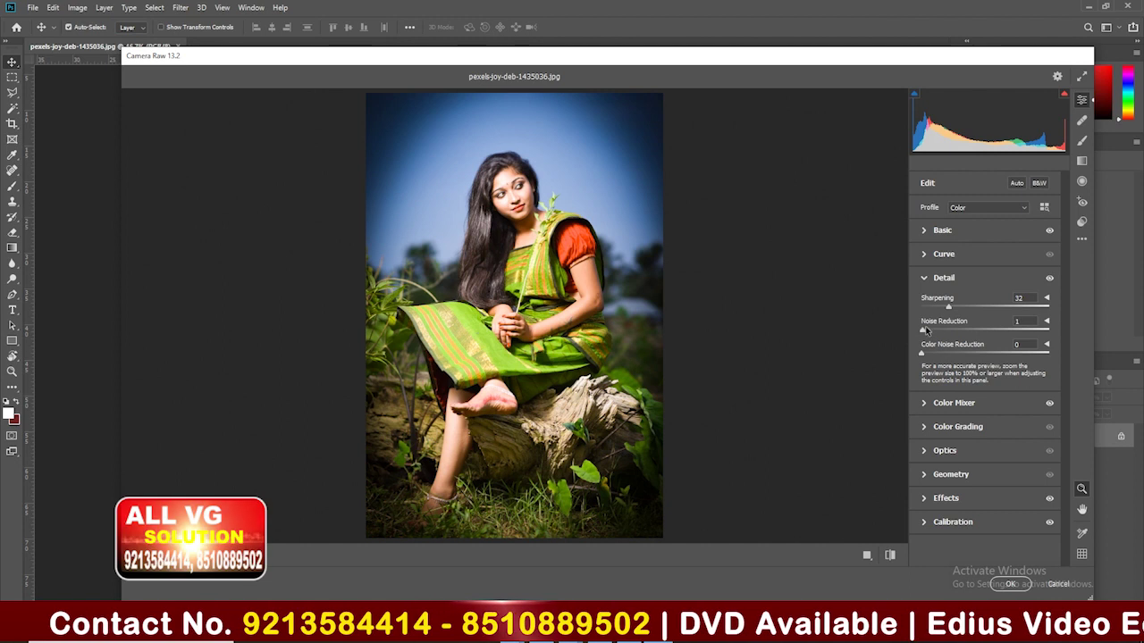
pyautogui.moveTo(949, 330); pyautogui.dragTo(946, 330)
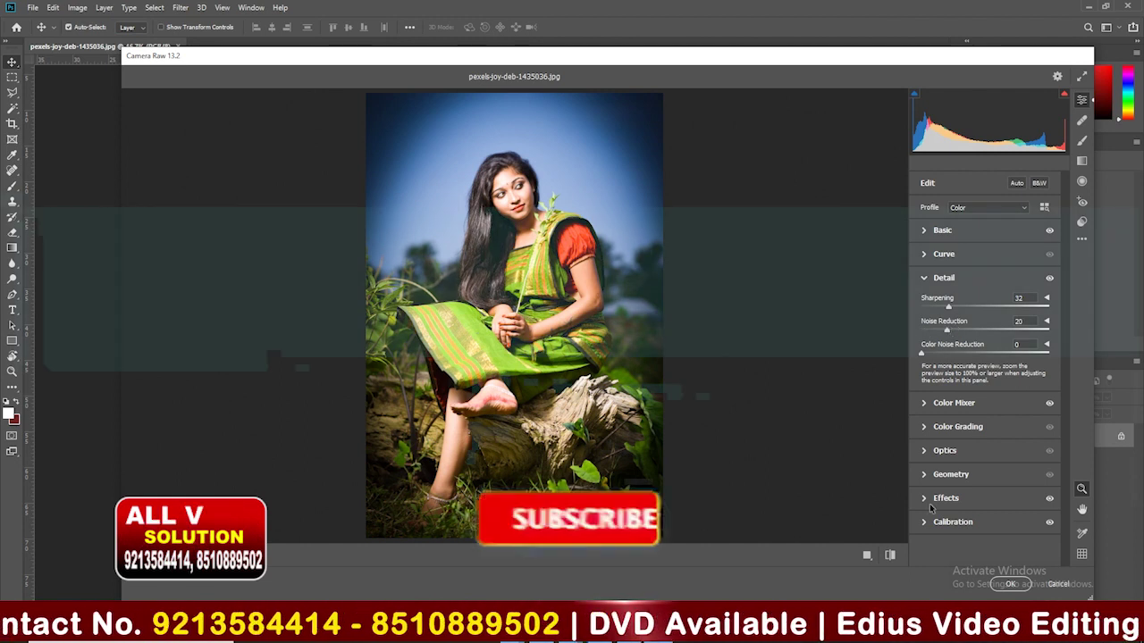
pyautogui.click(944, 280)
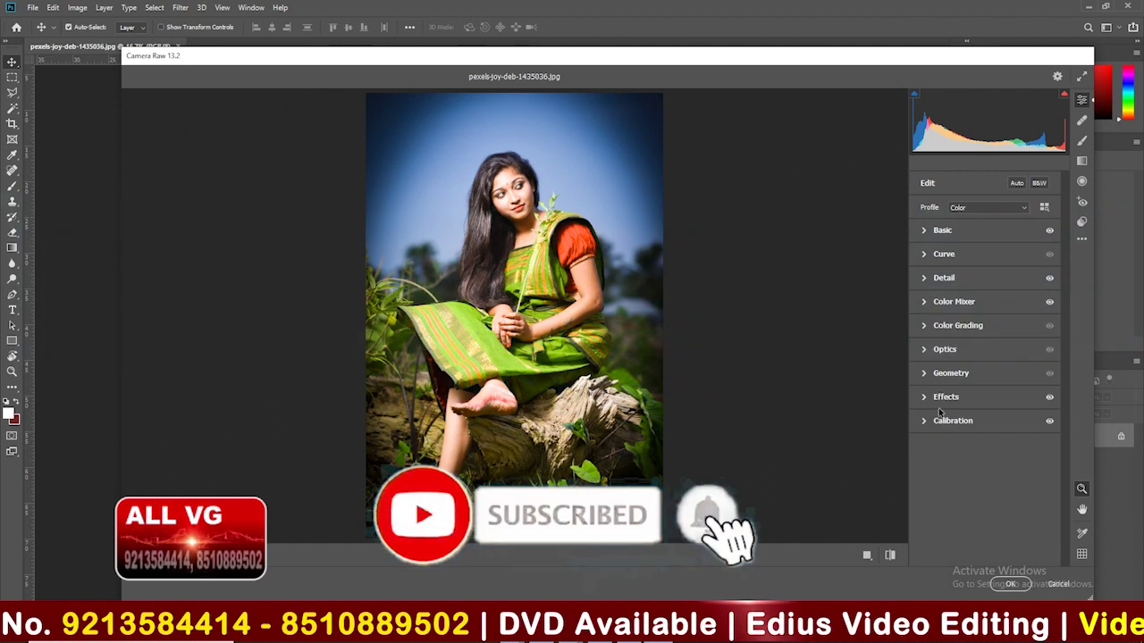
pyautogui.click(930, 421)
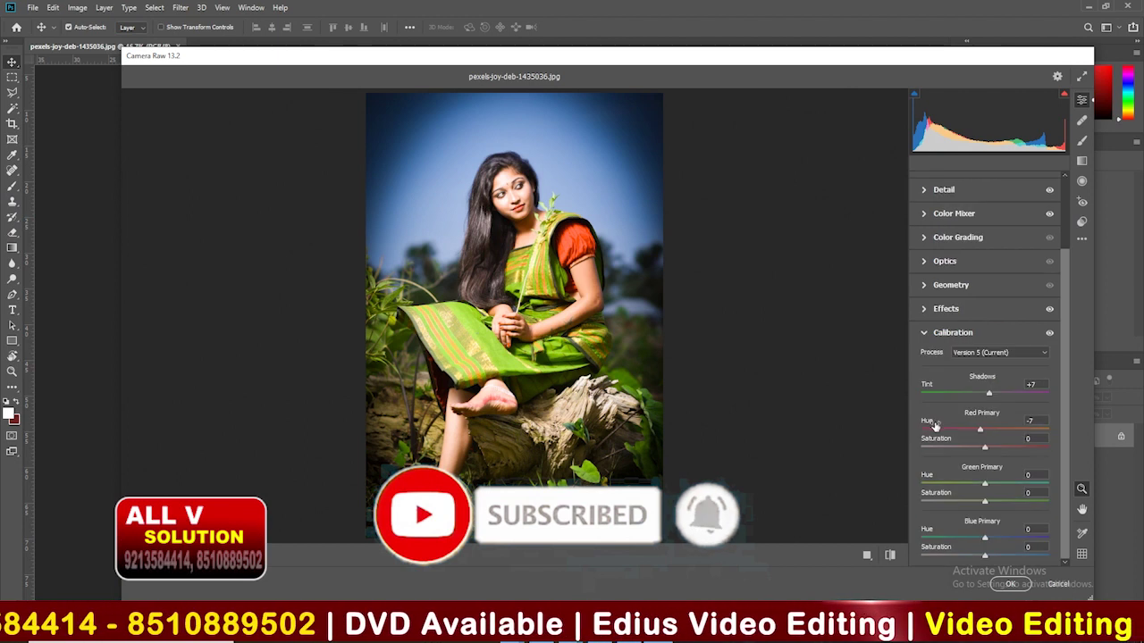
# In Camera Raw Basic, raise Clarity to +35, lower Texture to -14 and nudge Saturation up.
pyautogui.click(929, 333)
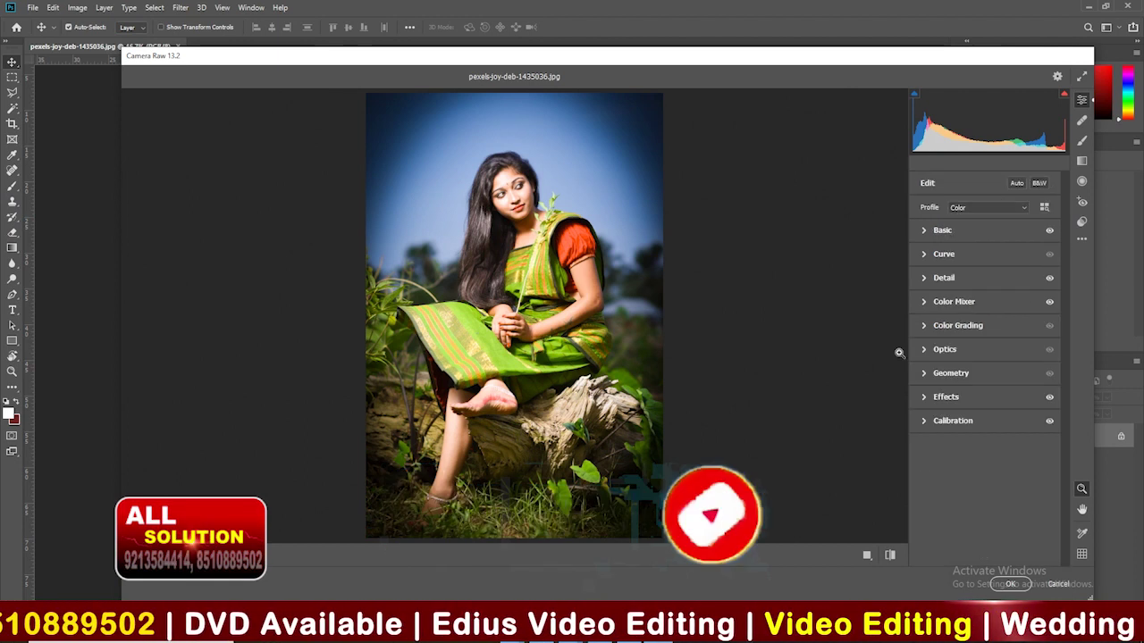
pyautogui.click(926, 231)
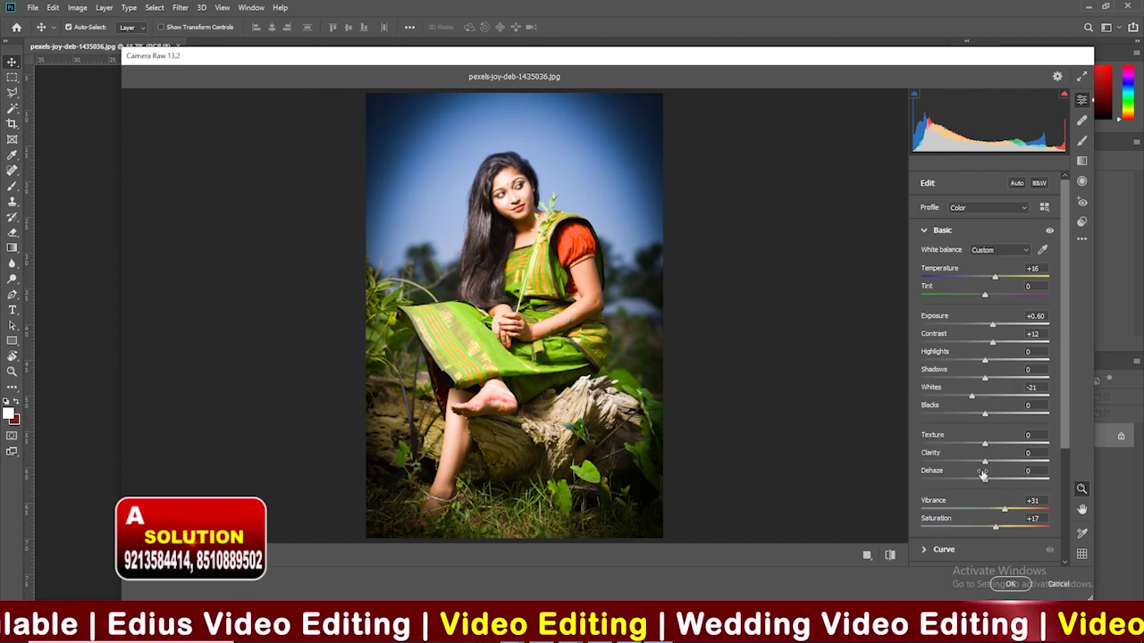
pyautogui.moveTo(989, 462); pyautogui.dragTo(1008, 462)
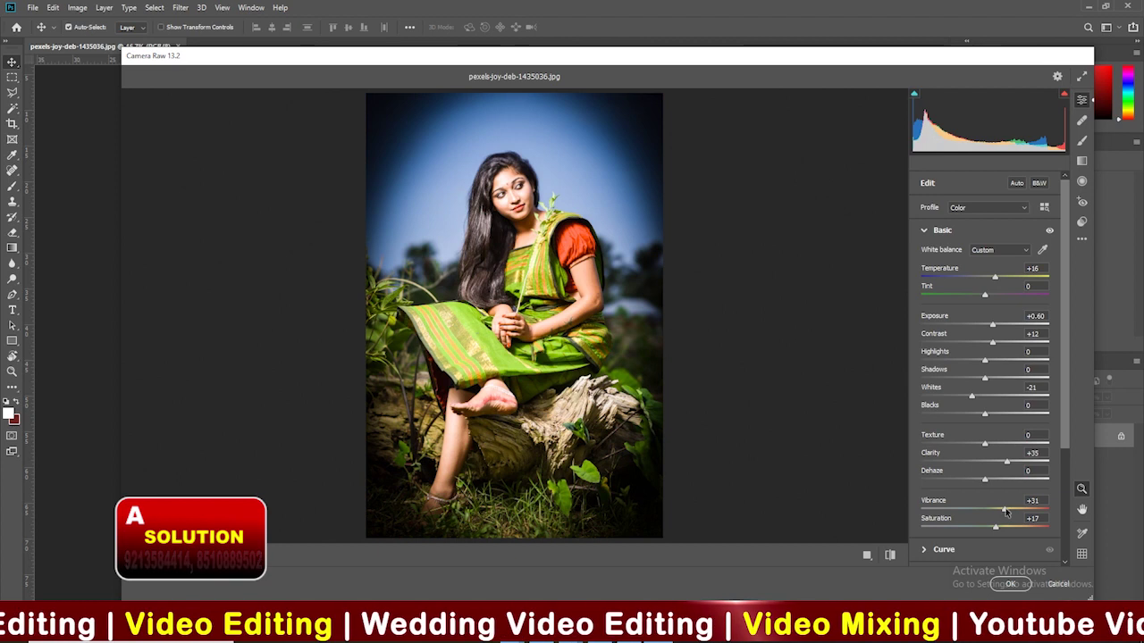
pyautogui.moveTo(987, 448); pyautogui.dragTo(1005, 448)
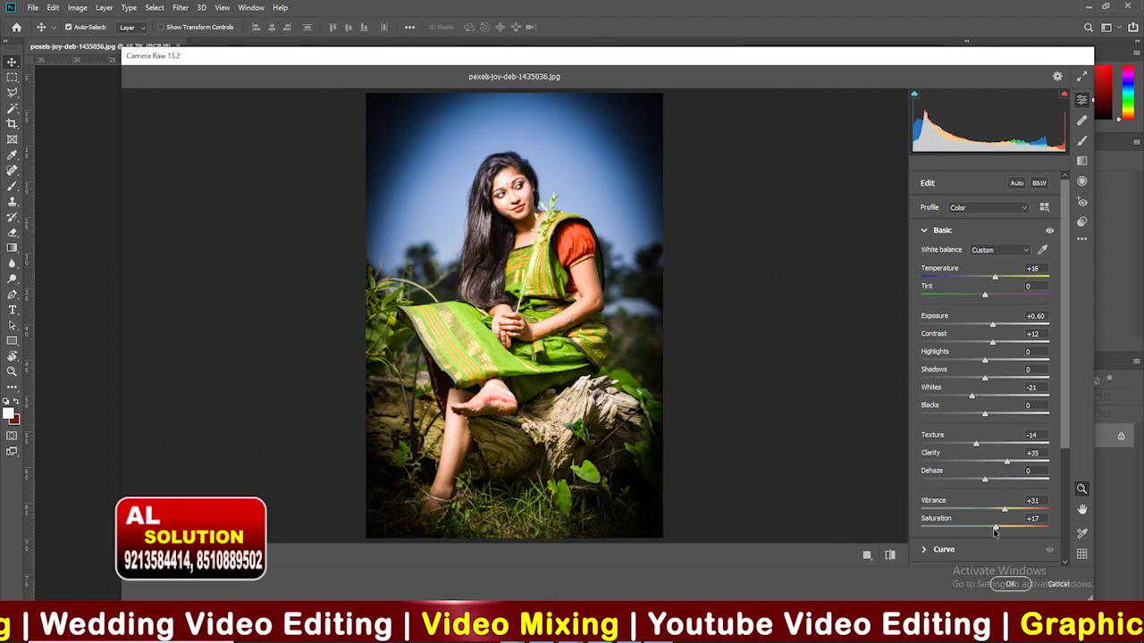
pyautogui.moveTo(995, 531); pyautogui.dragTo(1000, 529)
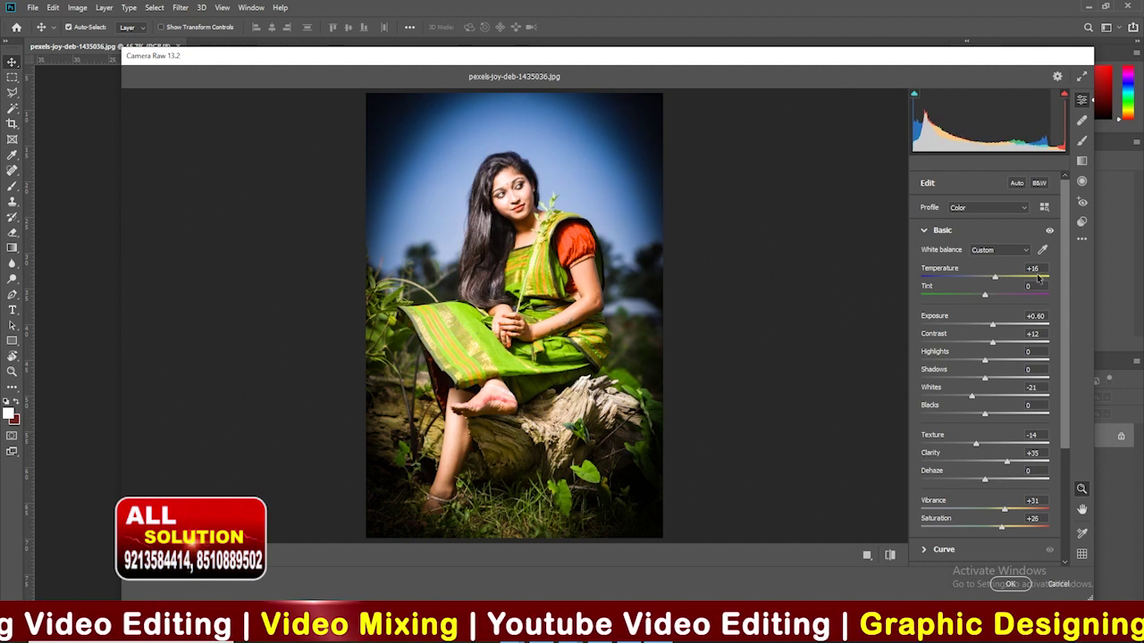
# Collapse Basic, review the Color Mixer HSL Hue sliders, then collapse Color Mixer.
pyautogui.click(925, 232)
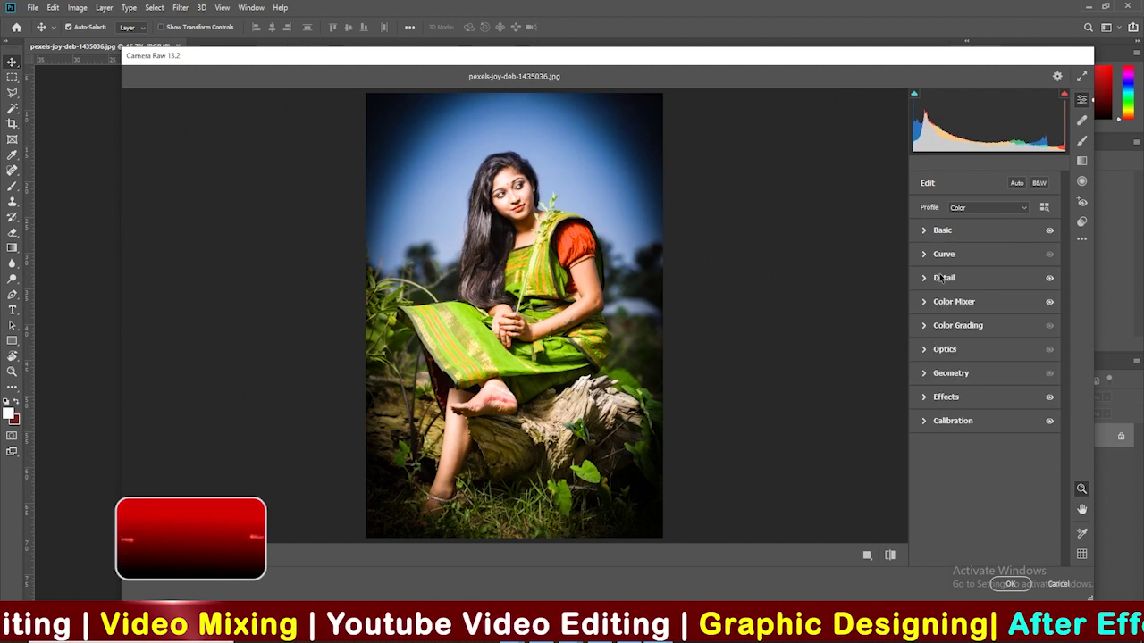
pyautogui.click(950, 302)
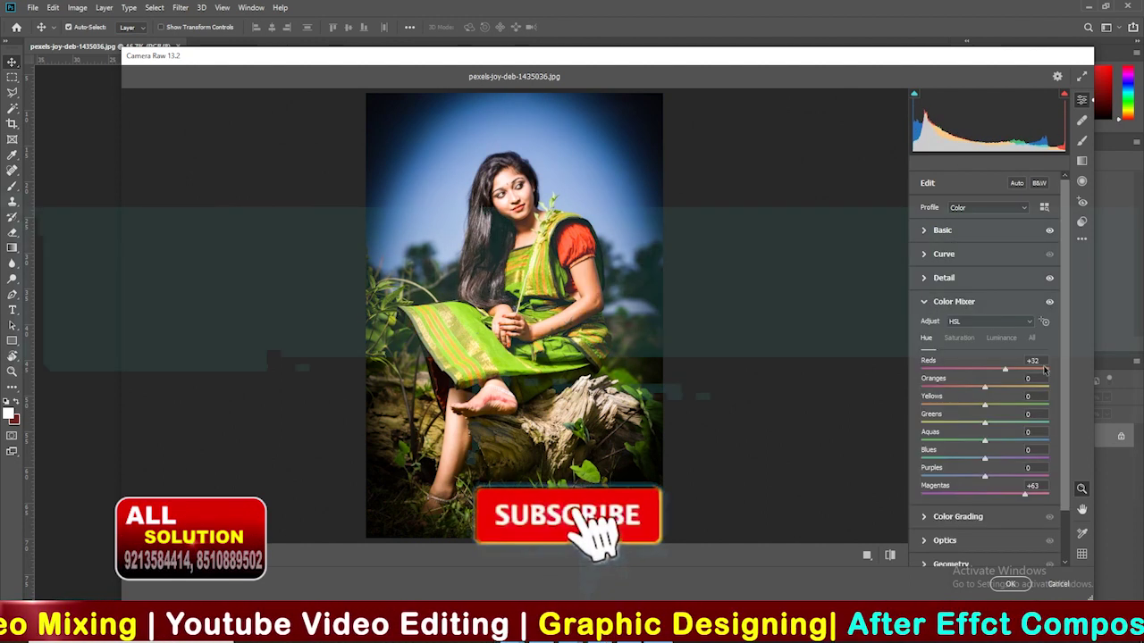
pyautogui.click(987, 321)
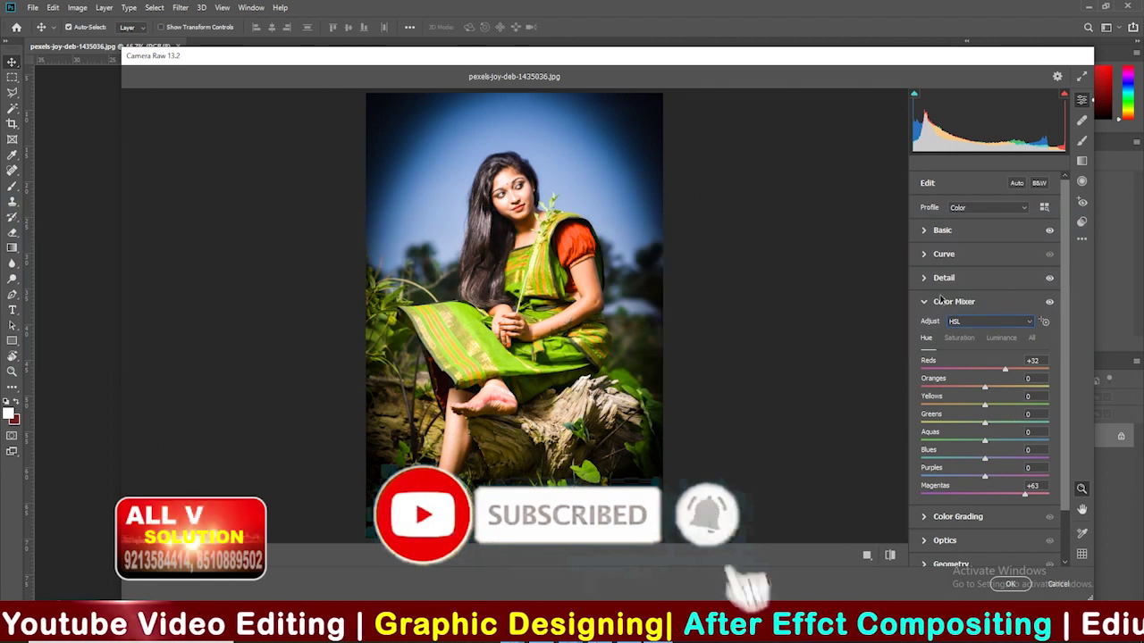
pyautogui.click(953, 306)
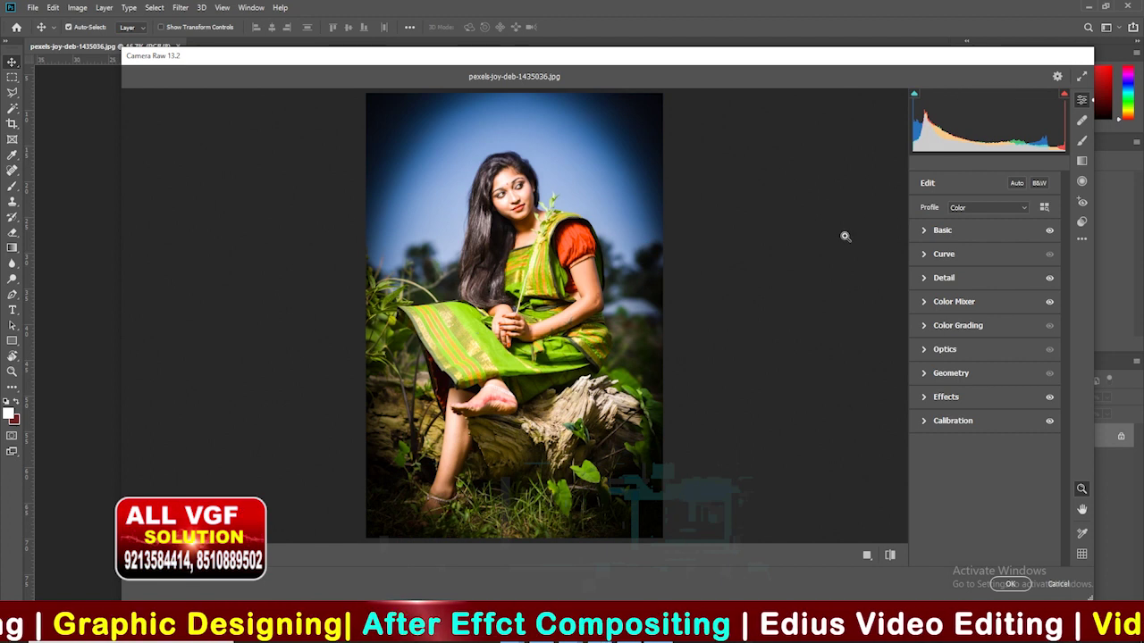
# Shift the Graduated Filter's Hue slider right, then commit all Camera Raw edits with OK.
pyautogui.click(1082, 163)
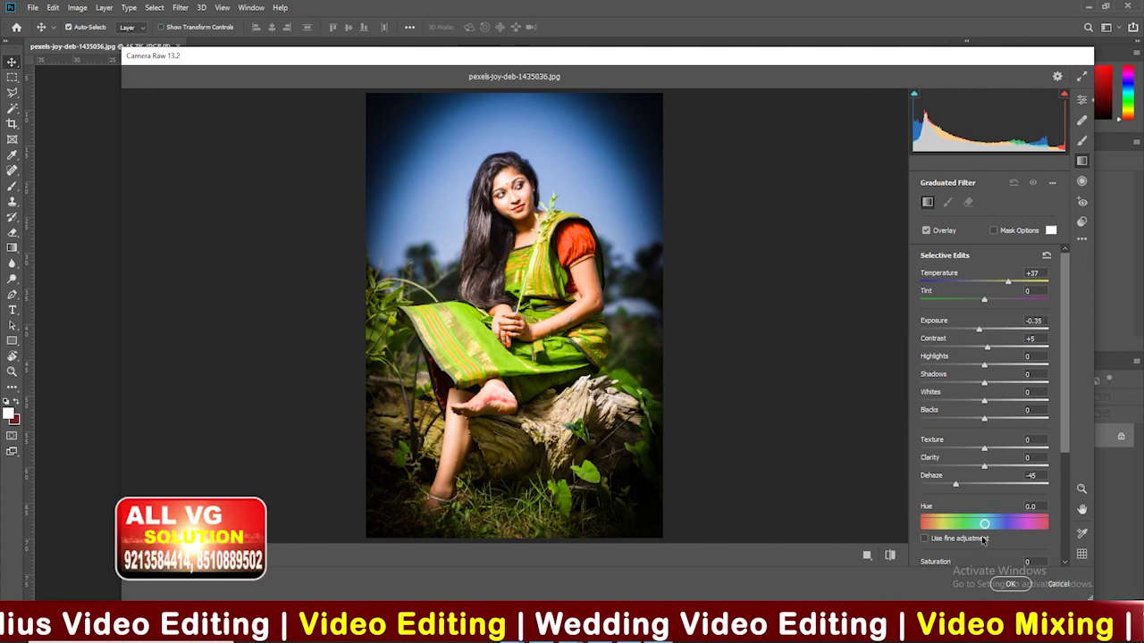
pyautogui.moveTo(984, 523); pyautogui.dragTo(1002, 523)
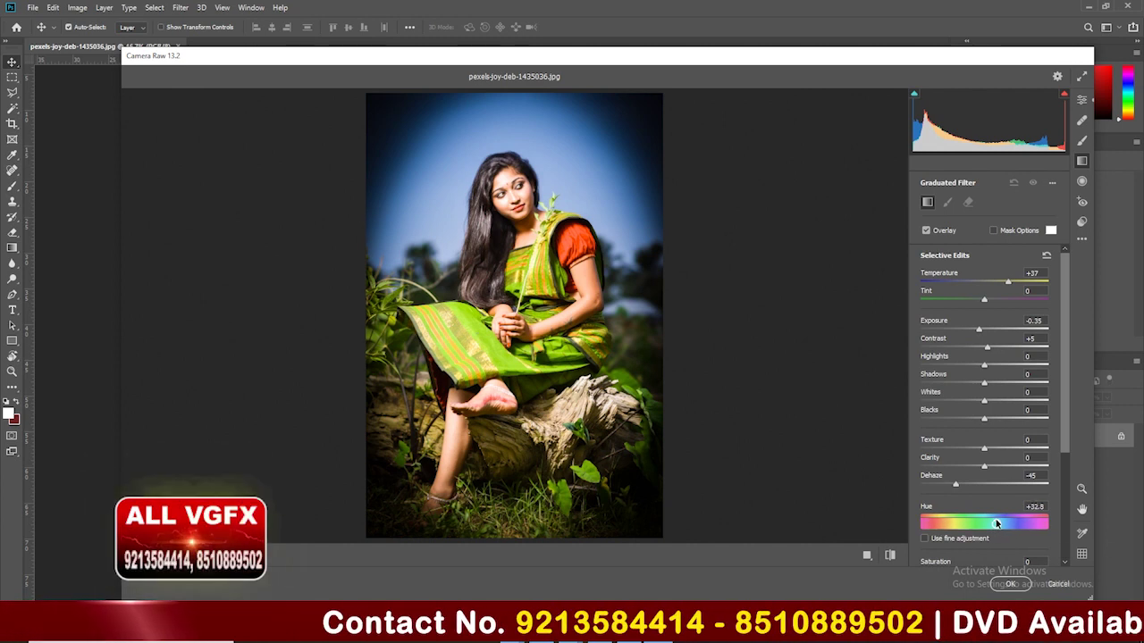
pyautogui.click(1082, 143)
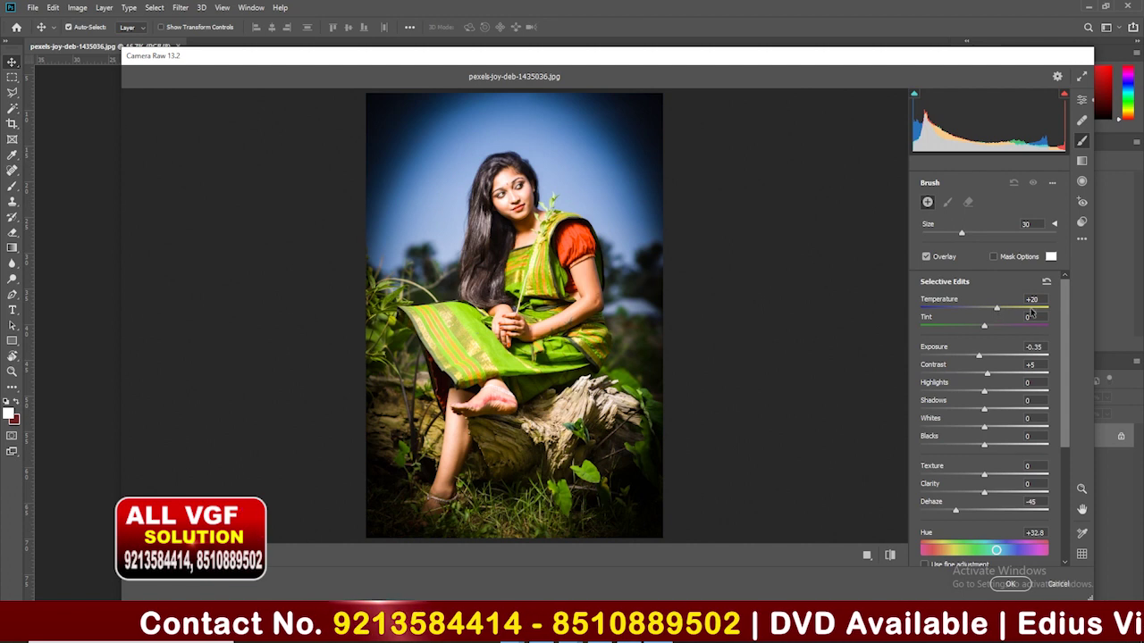
pyautogui.click(1011, 585)
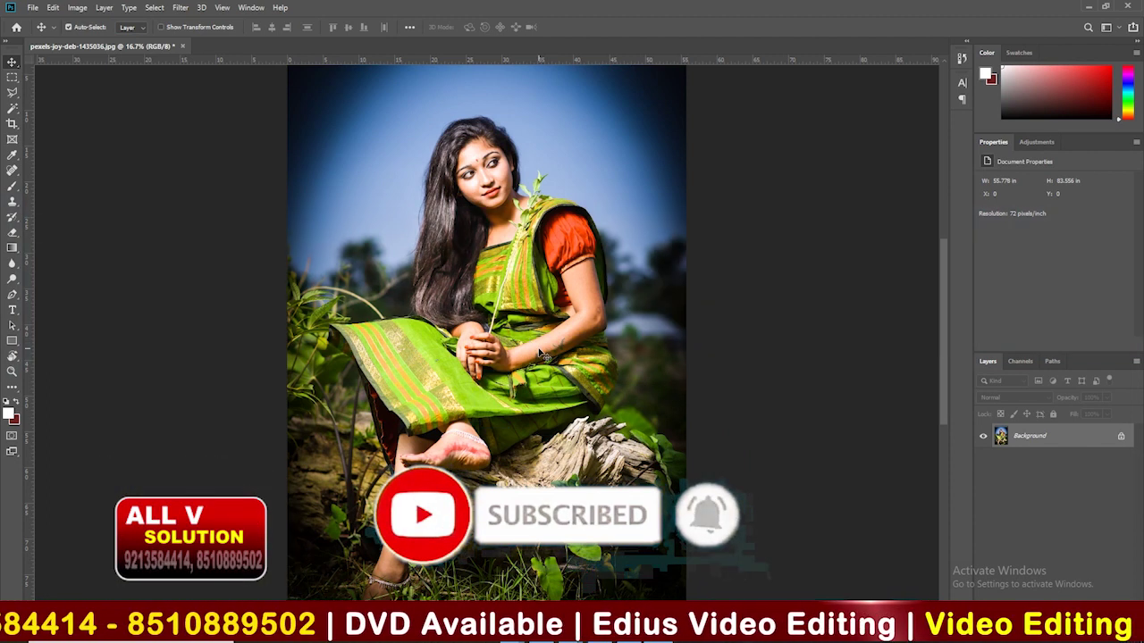
# Convert the Background into editable Layer 0 and add an empty Layer 1 above it.
pyautogui.hotkey('ctrl', '-')
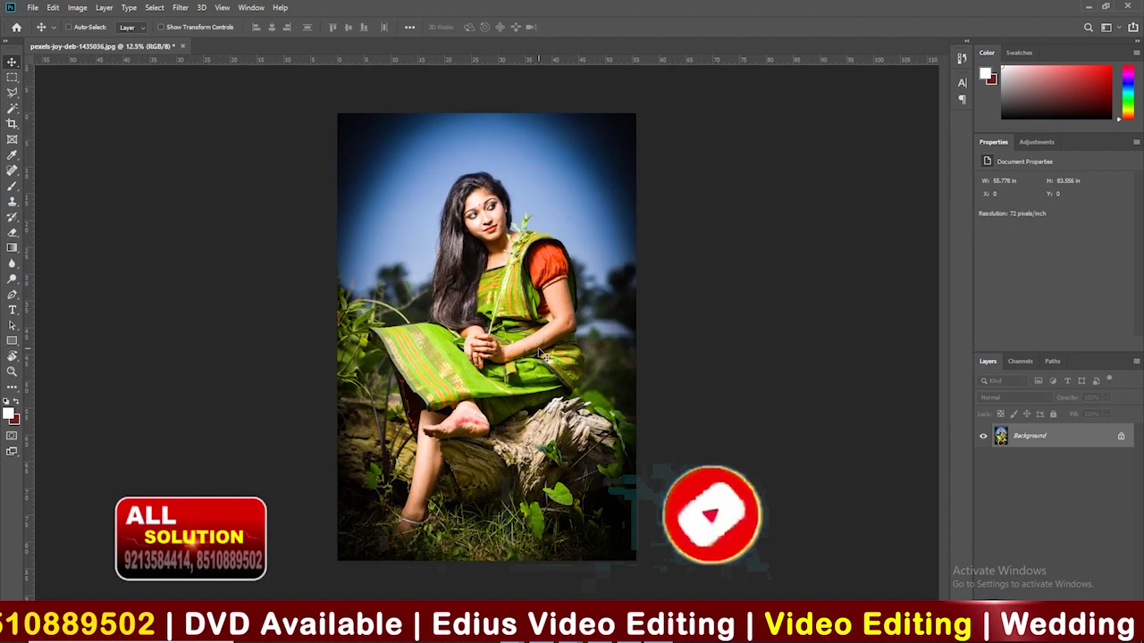
pyautogui.doubleClick(1065, 439)
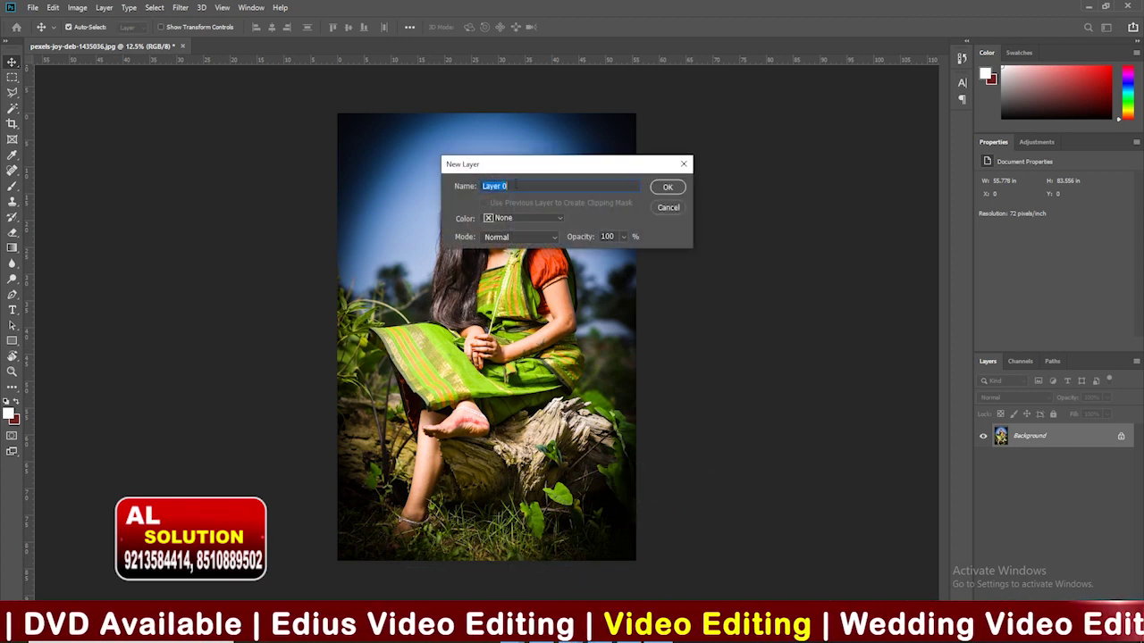
pyautogui.click(668, 191)
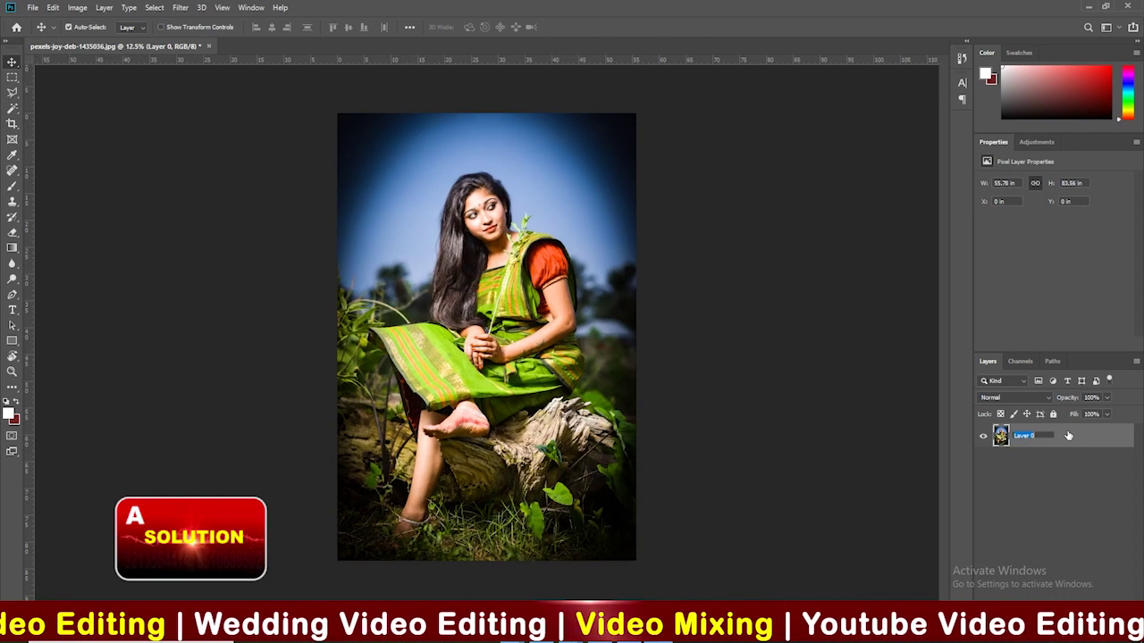
pyautogui.click(1049, 472)
pyautogui.hotkey('ctrl', 'shift', 'alt', 'n')
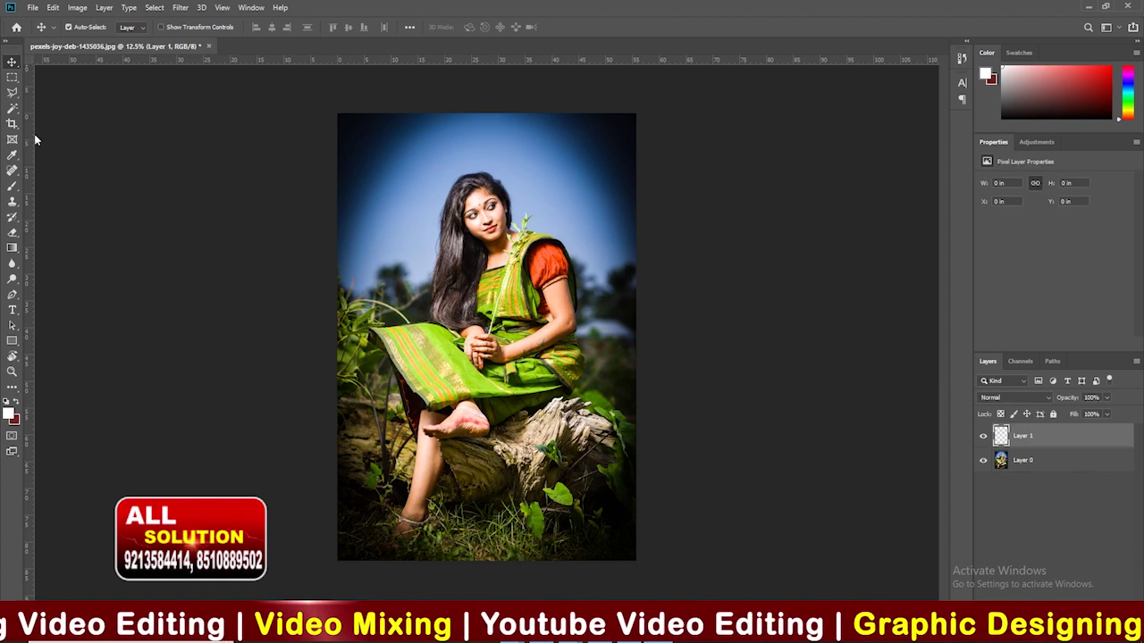
# Paint a soft white moon in the upper-left sky on Layer 1 with a 900 brush.
pyautogui.press('b')
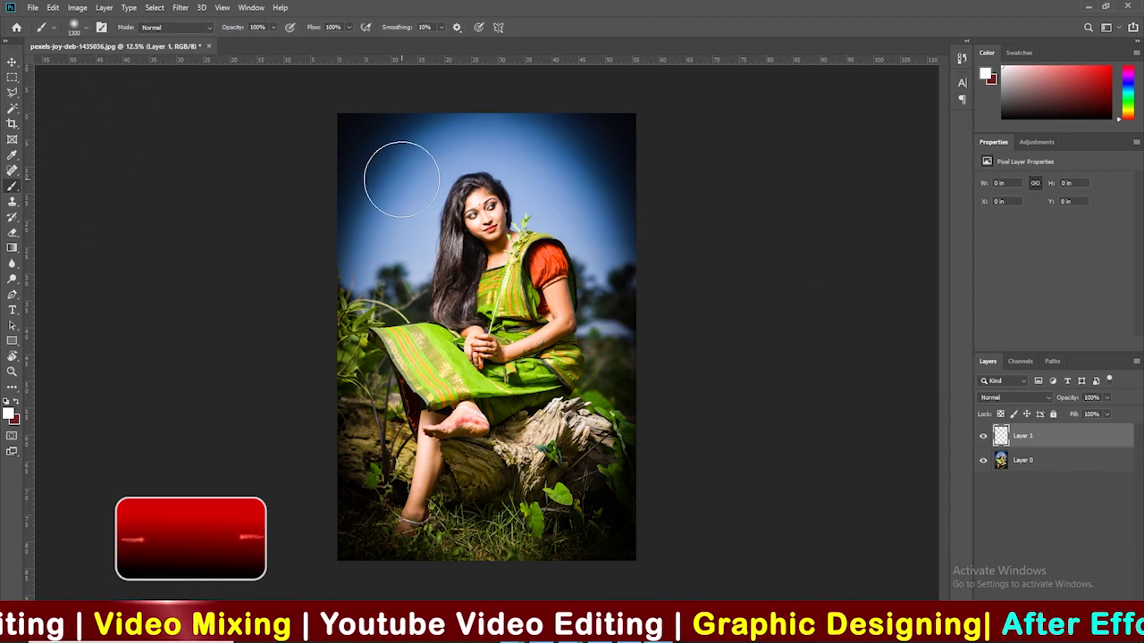
pyautogui.press('[')
pyautogui.press('[')
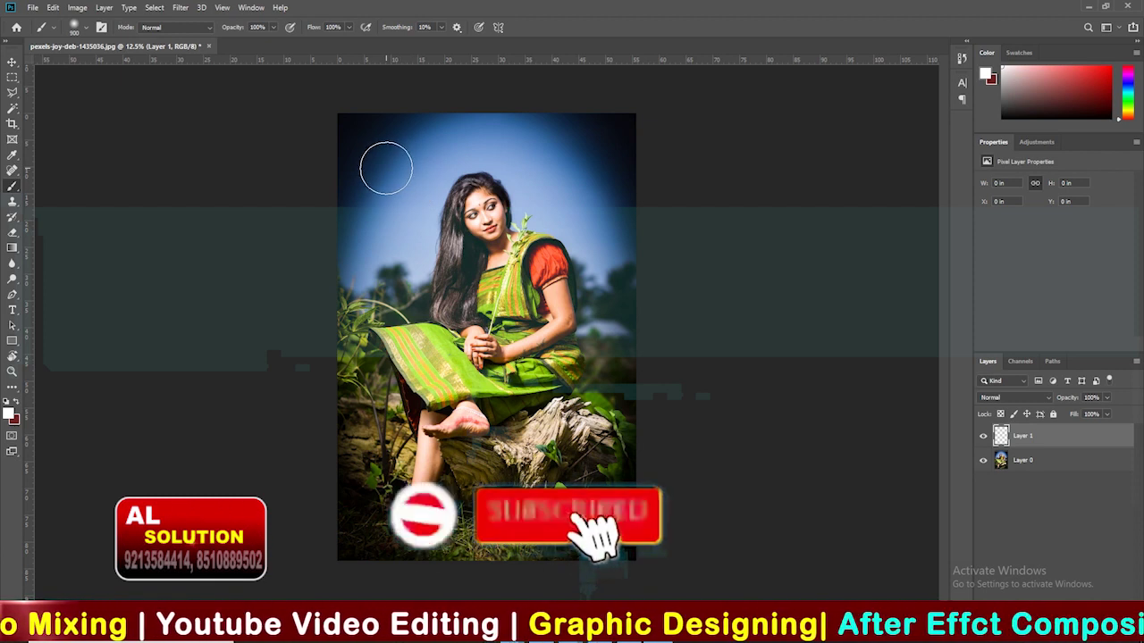
pyautogui.click(385, 168)
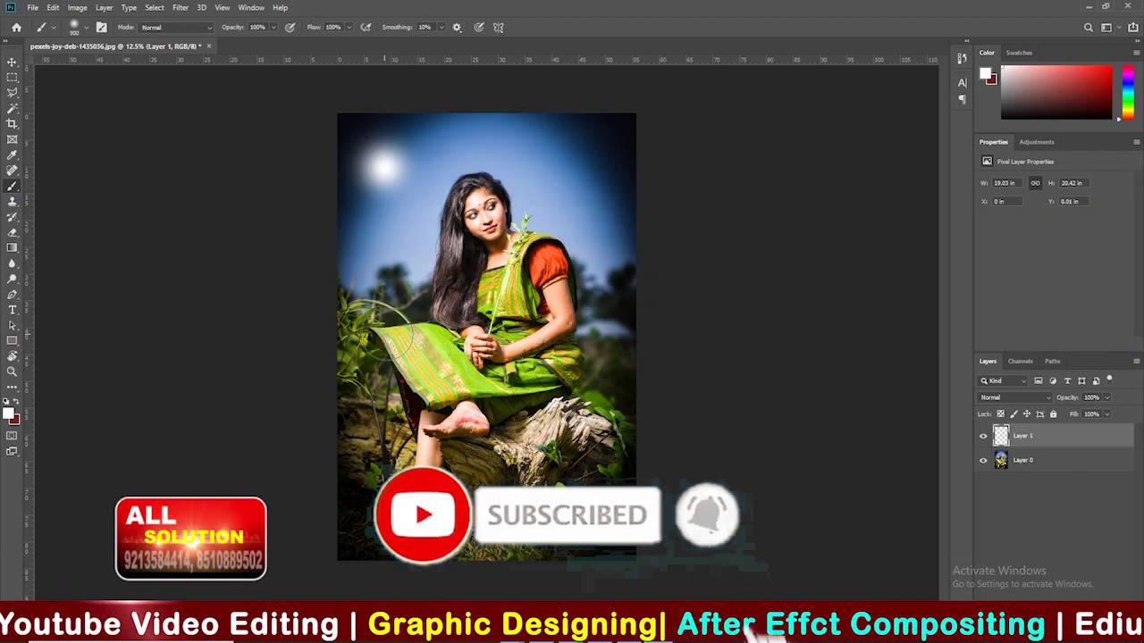
# Set Layer 1's blend mode to Screen so the moon glows.
pyautogui.press('v')
pyautogui.click(1016, 397)
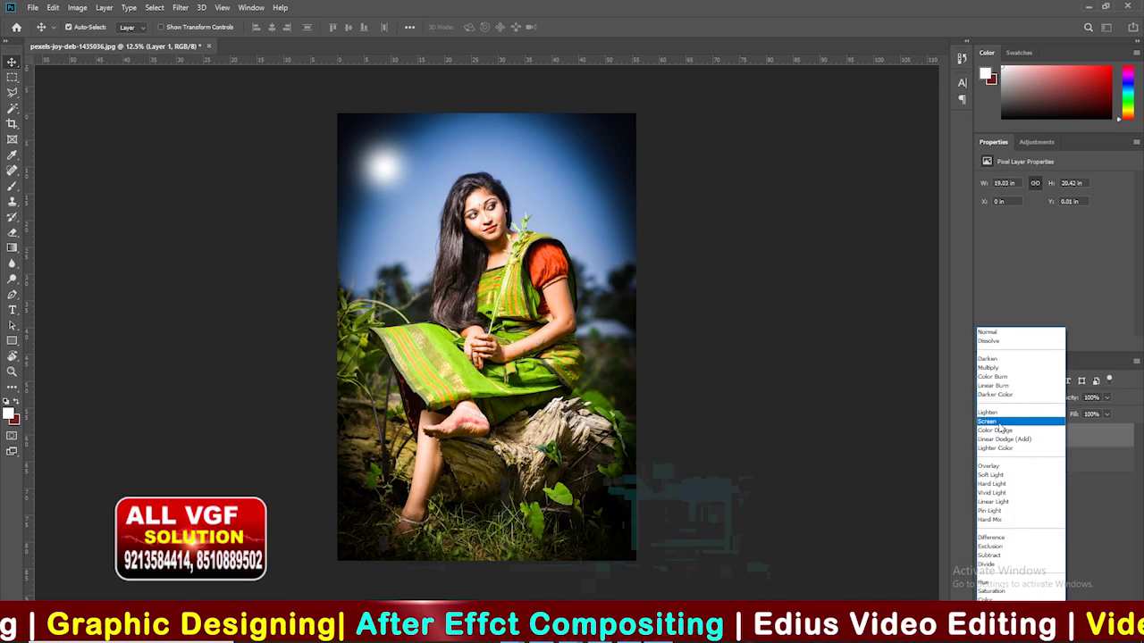
pyautogui.click(999, 422)
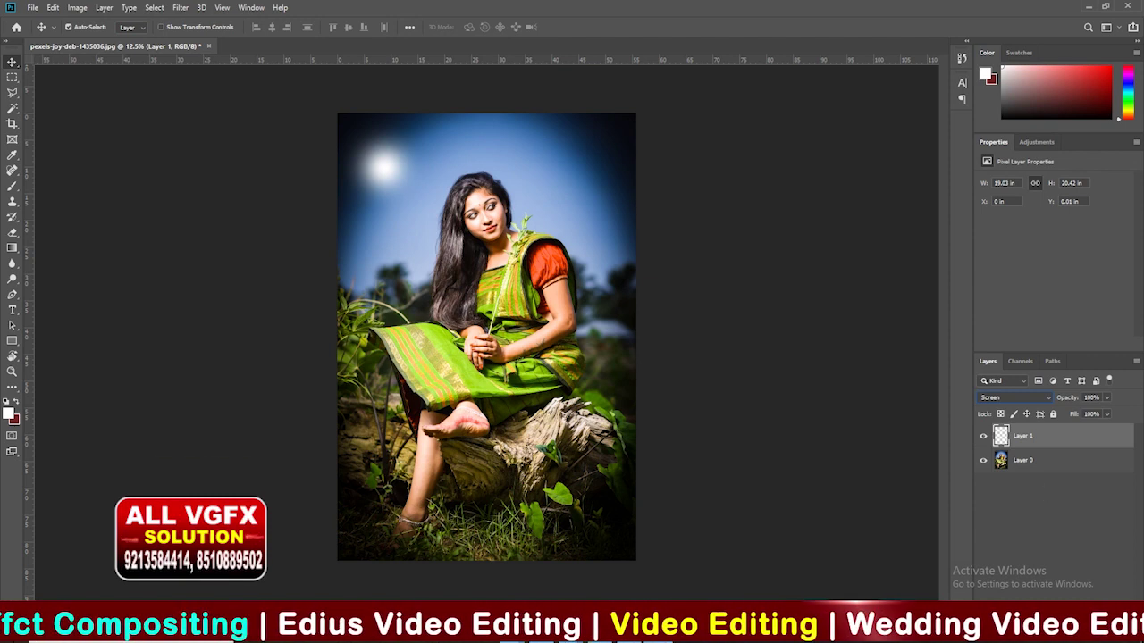
pyautogui.click(1044, 630)
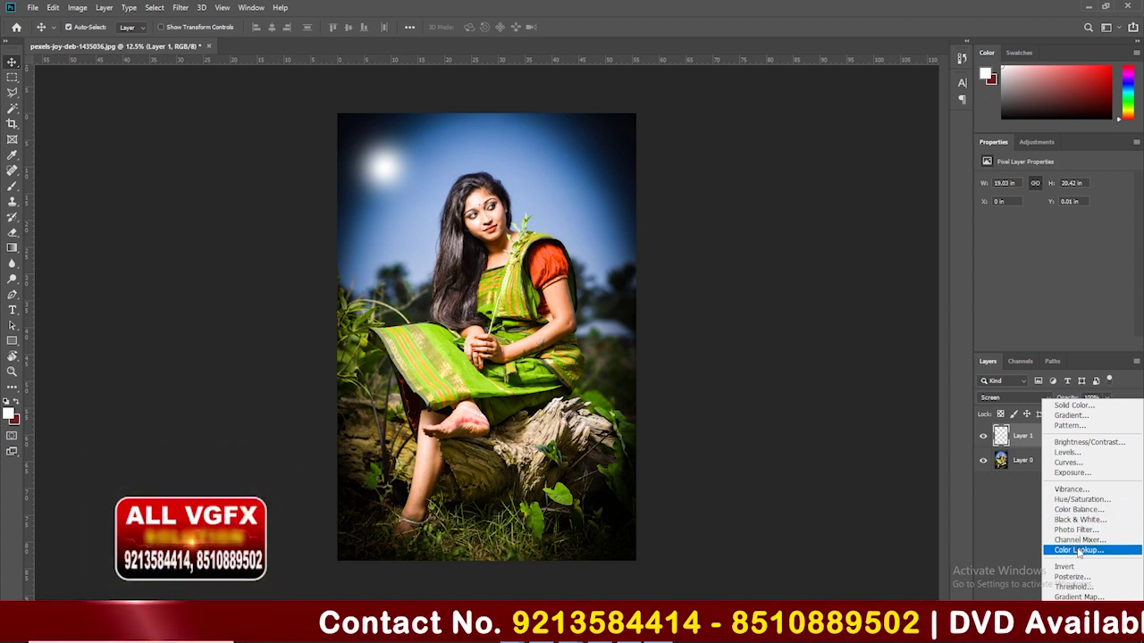
# Add a Color Lookup adjustment layer using the HorrorBlue.3DL LUT and fit the image to the window.
pyautogui.click(1079, 549)
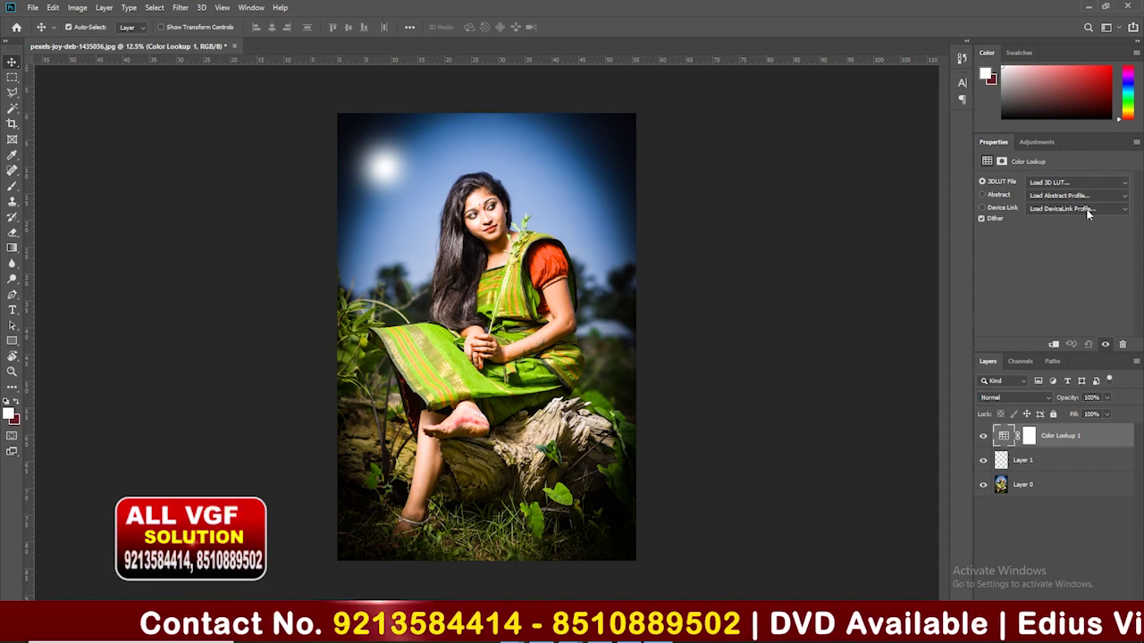
pyautogui.click(1102, 185)
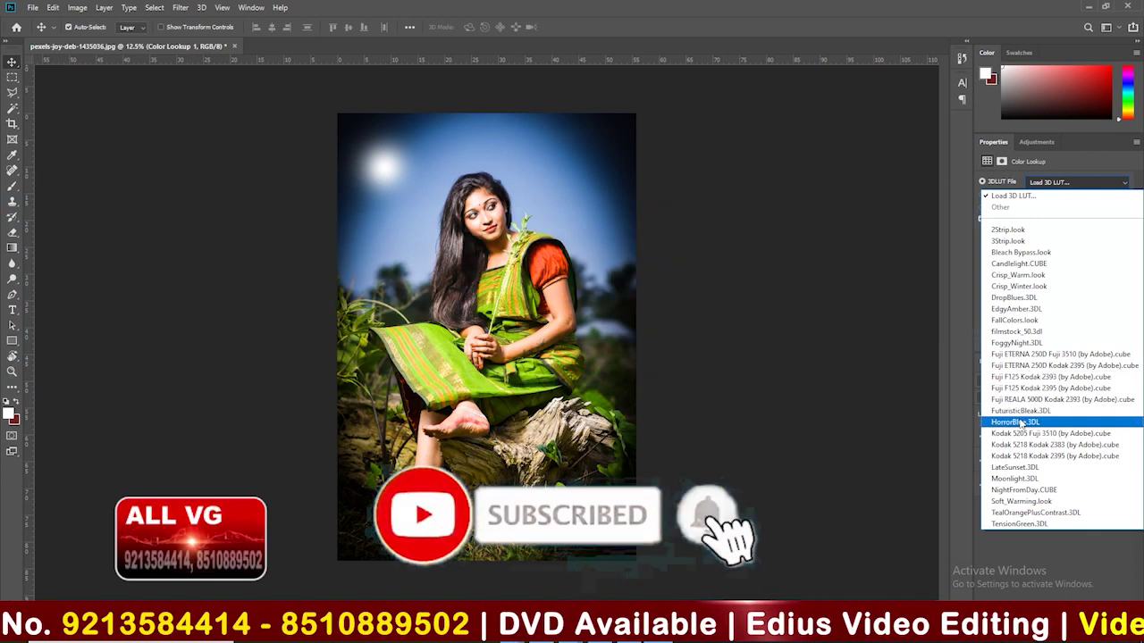
pyautogui.click(1017, 422)
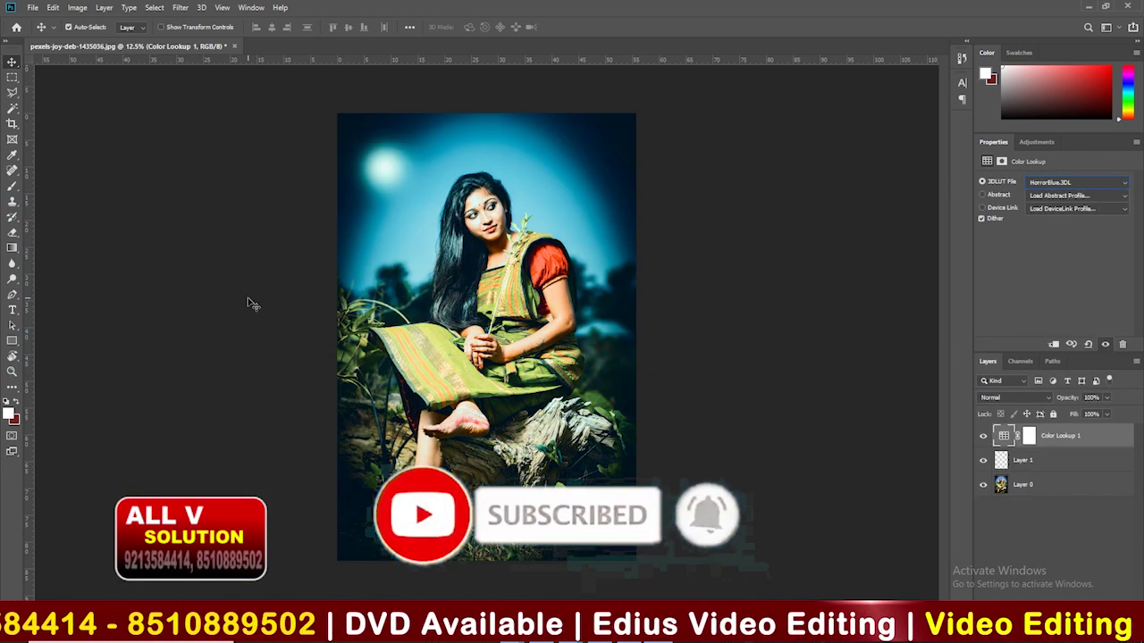
pyautogui.hotkey('ctrl', '-')
pyautogui.hotkey('ctrl', '0')
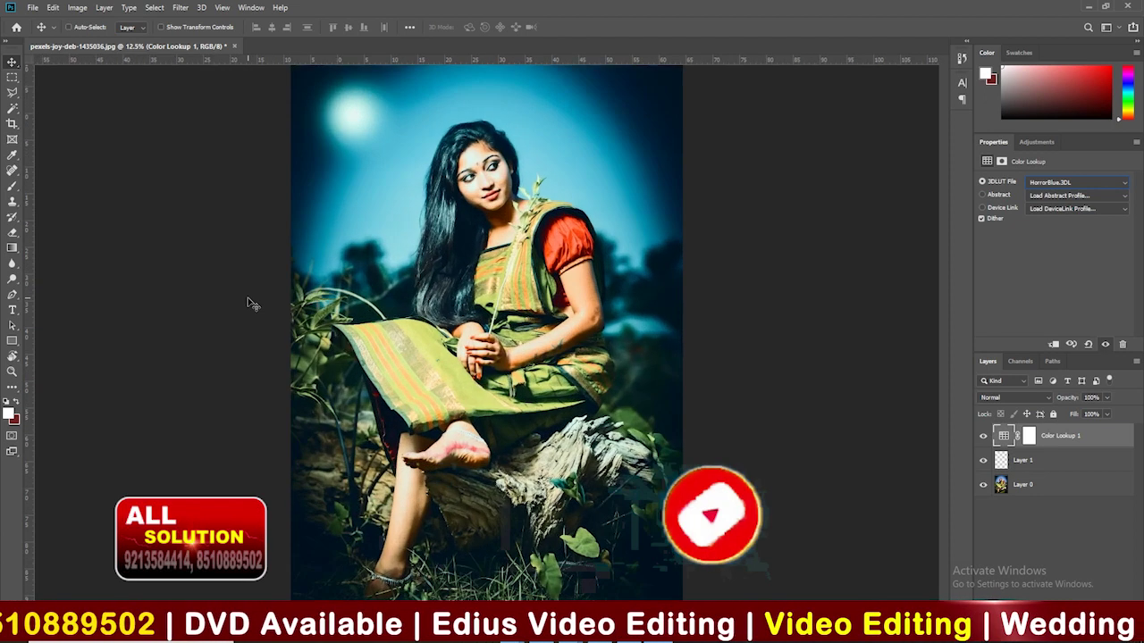
pyautogui.click(1028, 459)
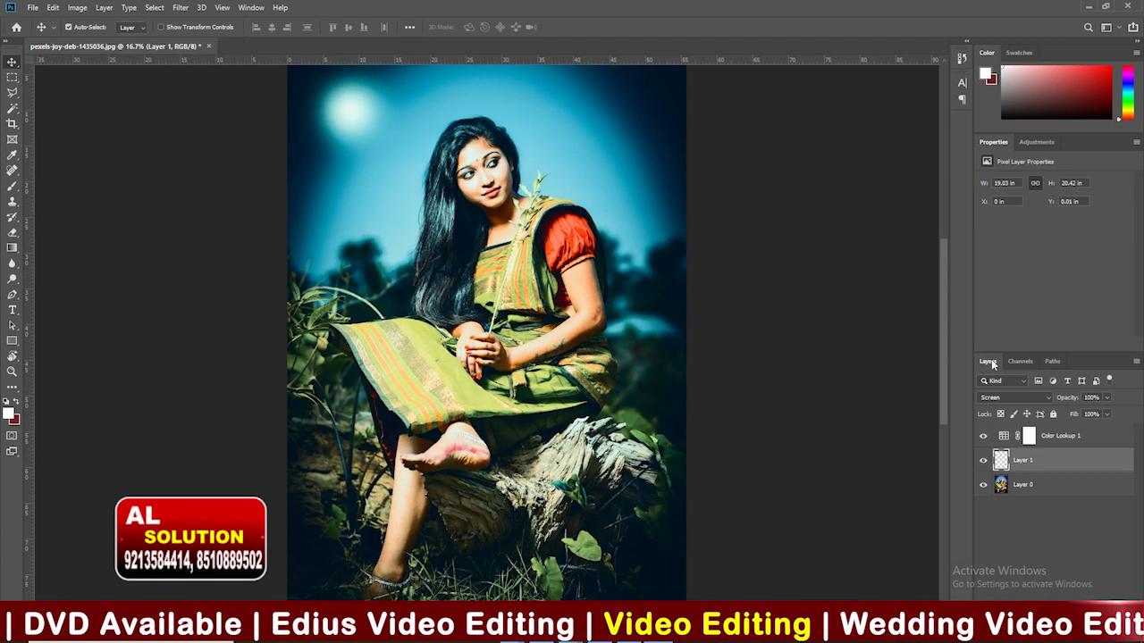
# Try Darker Color and Overlay on the moon layer, settling on Hard Light blending.
pyautogui.click(1026, 399)
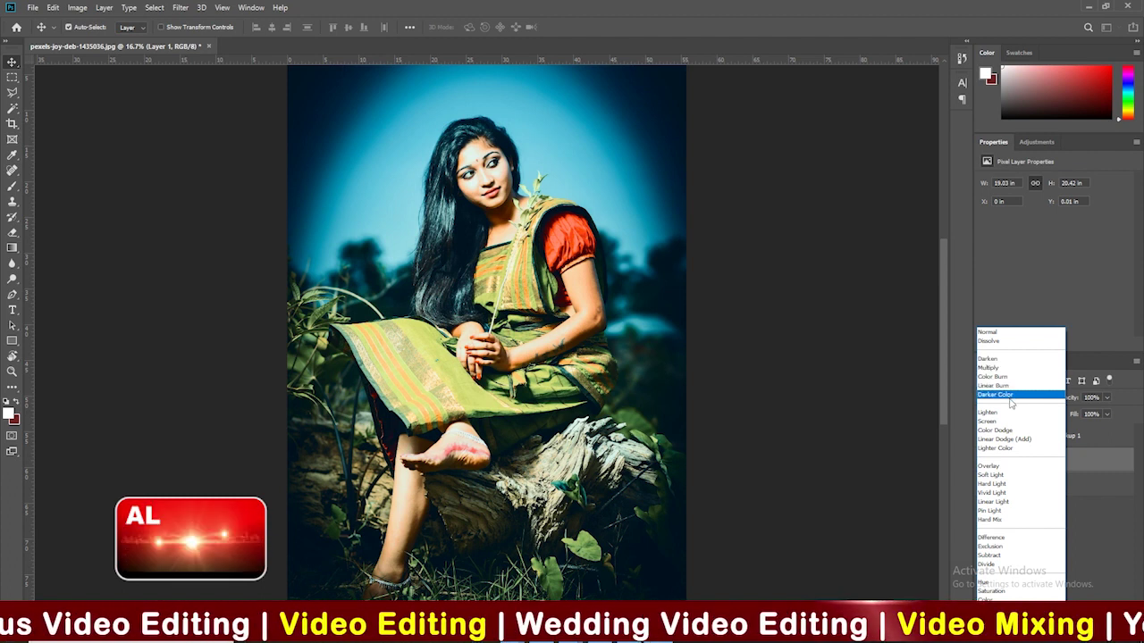
pyautogui.click(1011, 395)
pyautogui.click(1028, 398)
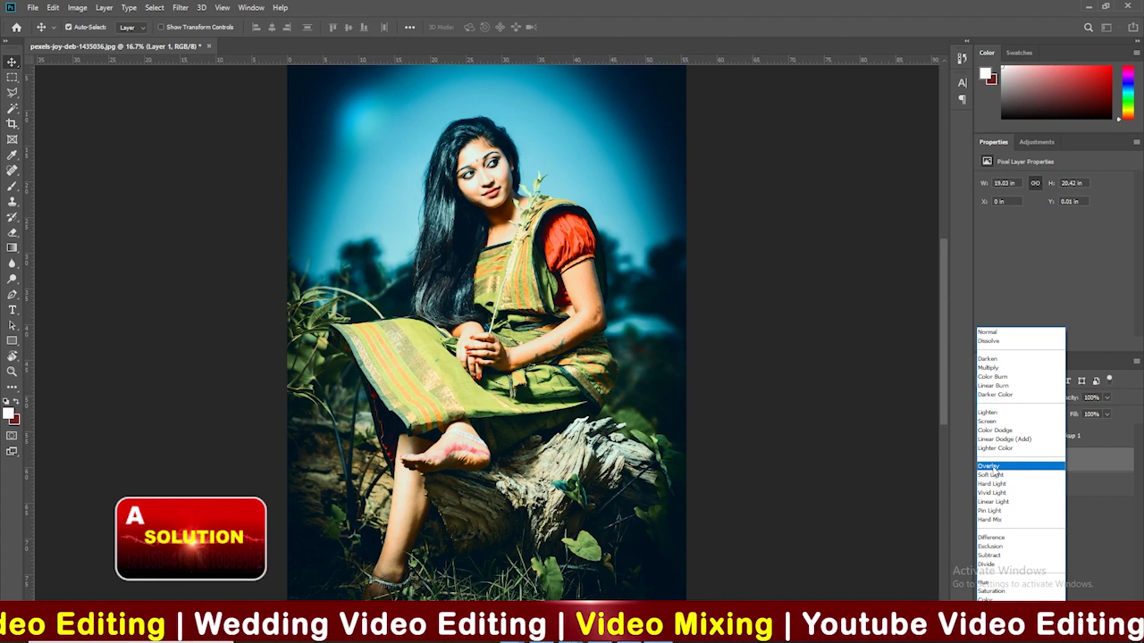
pyautogui.click(990, 467)
pyautogui.scroll(-2, 1050, 401)
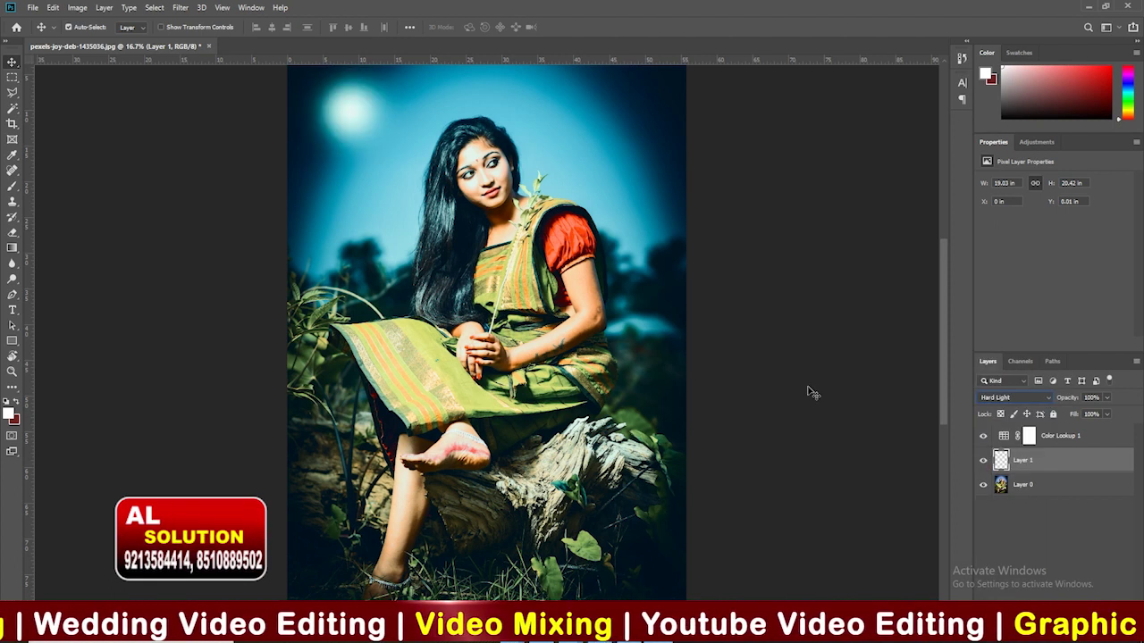
pyautogui.hotkey('ctrl', '-')
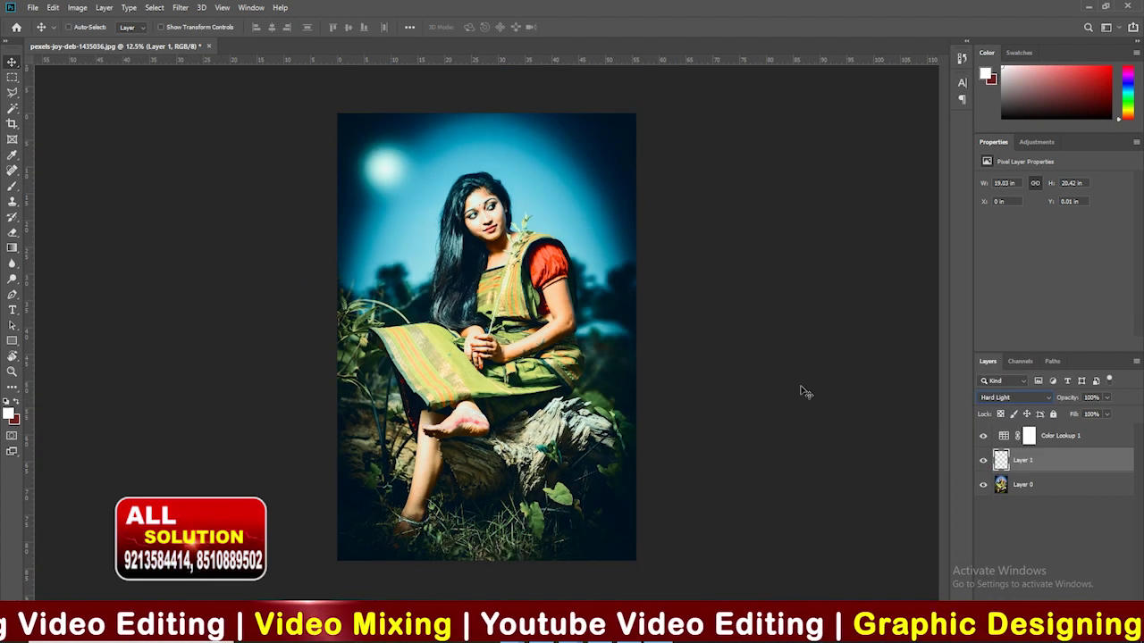